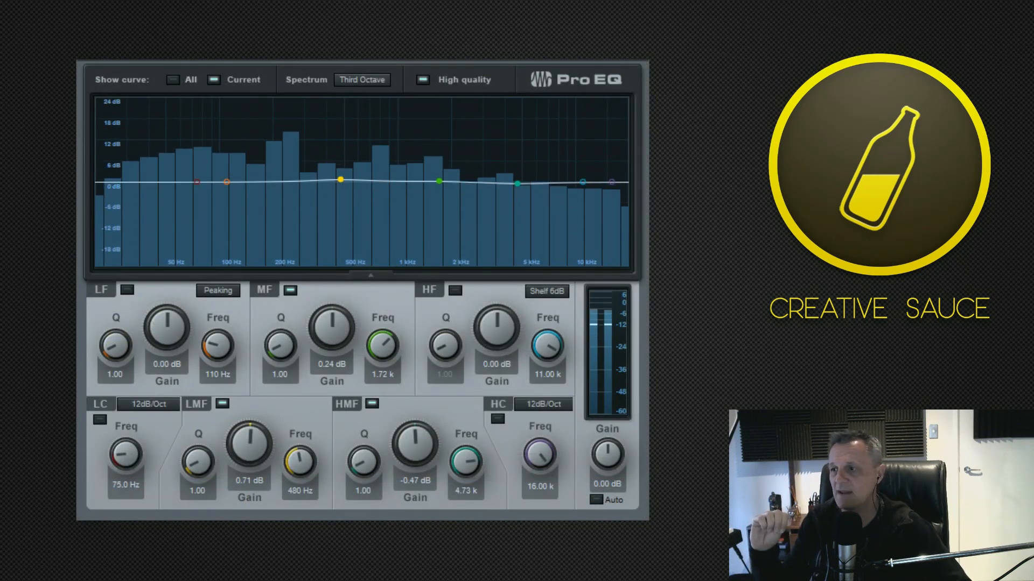
Reshape the Pro EQ curve with LMF at about -1.41 dB and HMF at about -0.94 dB, returning the boosted MF band to roughly flat.
left_click_drag(340, 179, 343, 202)
left_click_drag(441, 180, 441, 158)
left_click_drag(342, 202, 348, 186)
mouse_move(517, 183)
left_mouse_down()
mouse_move(515, 214)
mouse_move(515, 186)
left_mouse_up()
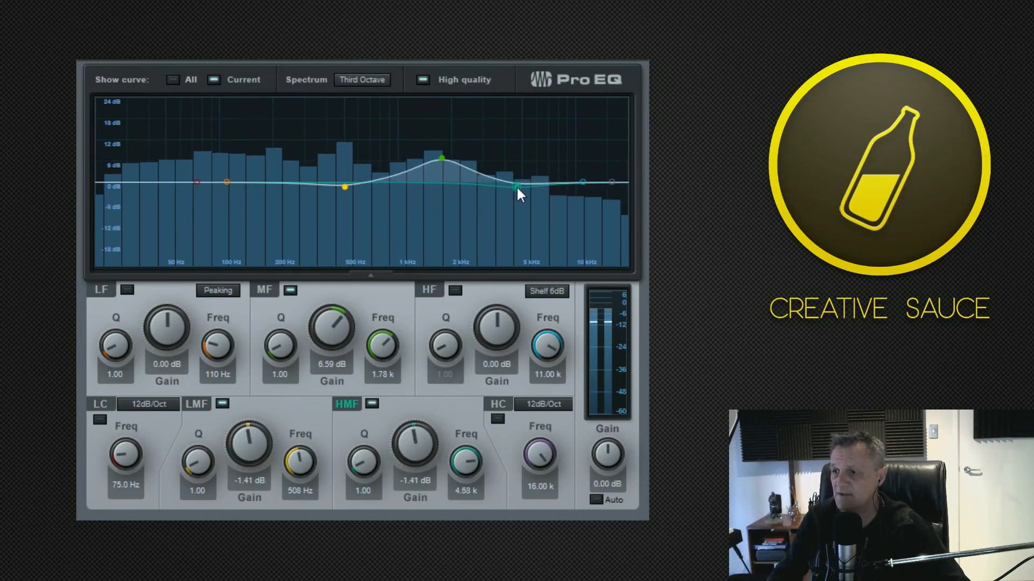
left_click(441, 158)
left_click_drag(443, 156, 438, 183)
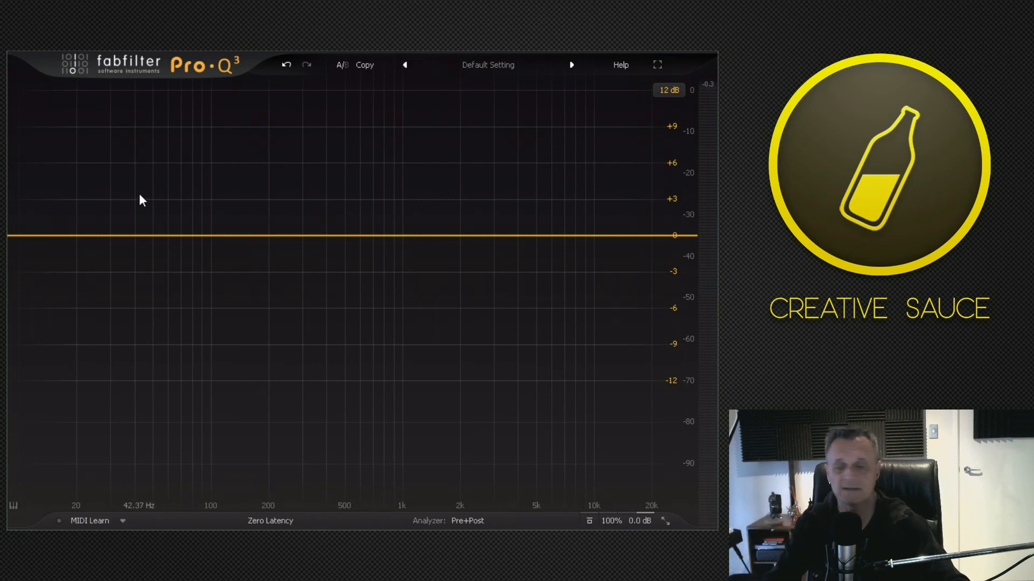
In FabFilter Pro-Q 3, add a bell band near 978 Hz and cut it by about 3.2 dB.
key("space")
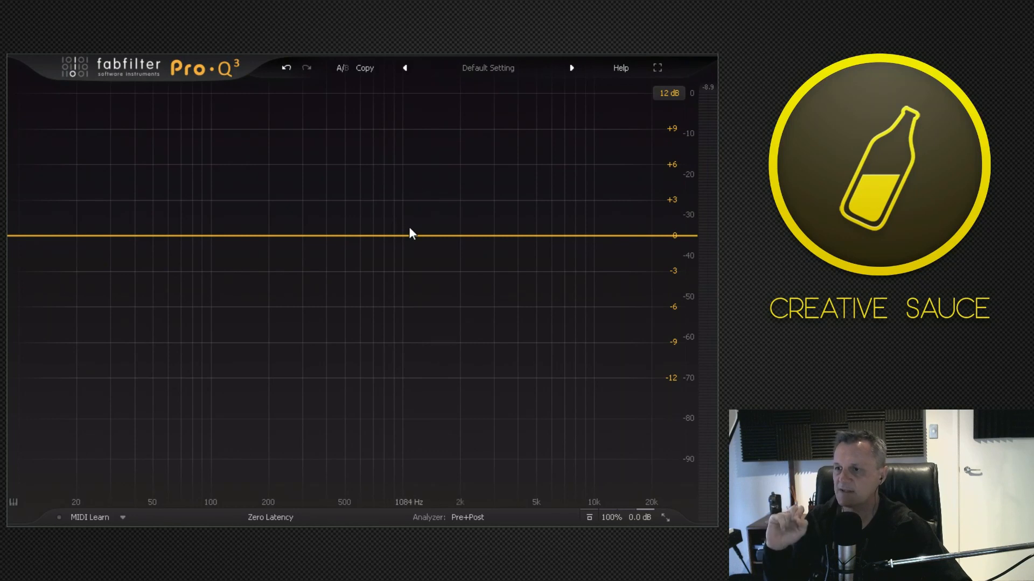
left_click_drag(400, 238, 401, 234)
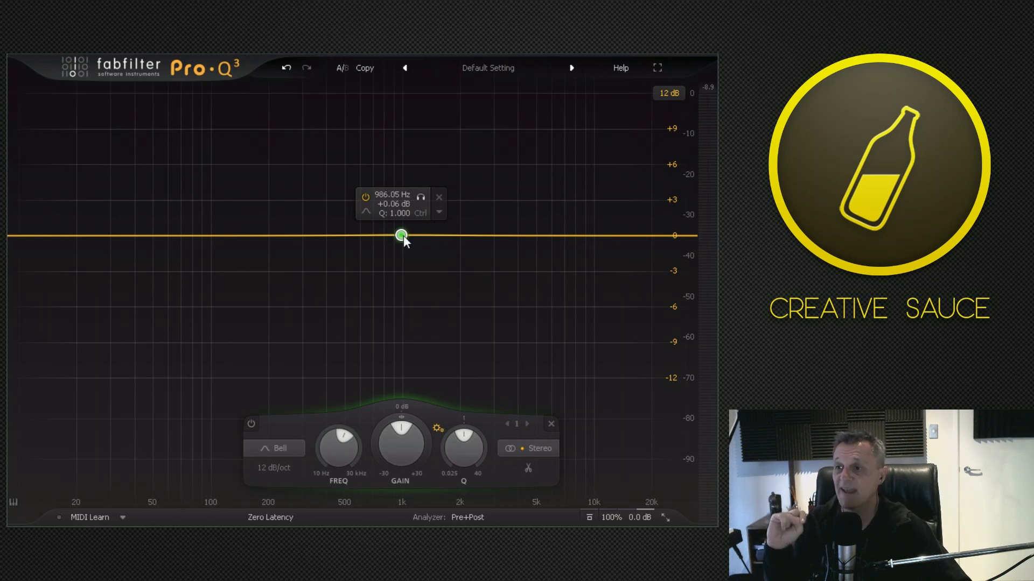
left_click_drag(403, 236, 402, 276)
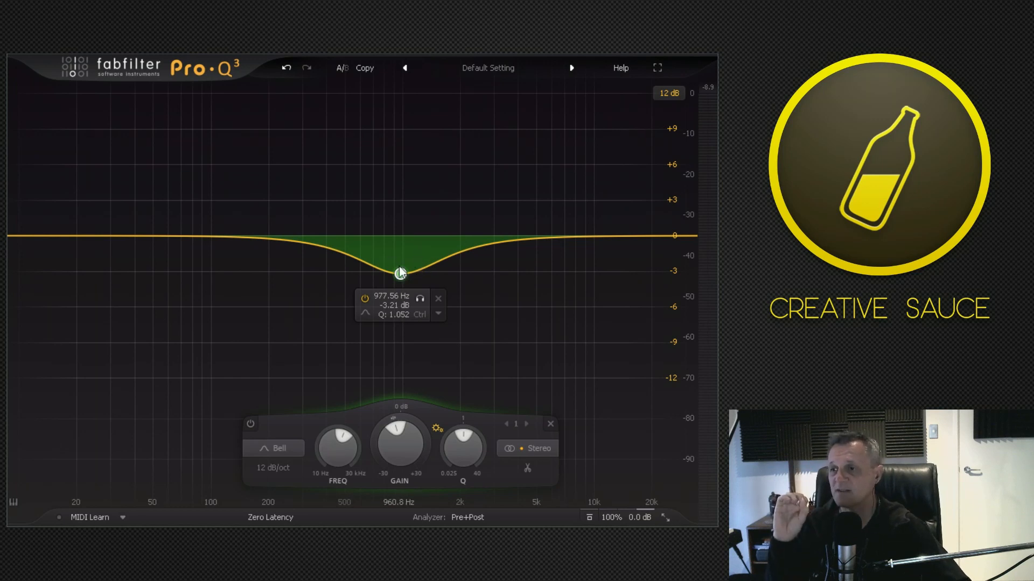
Narrow the bell cut to a Q of about 12.1 and deepen it to about -7.9 dB near 986 Hz.
mouse_move(467, 432)
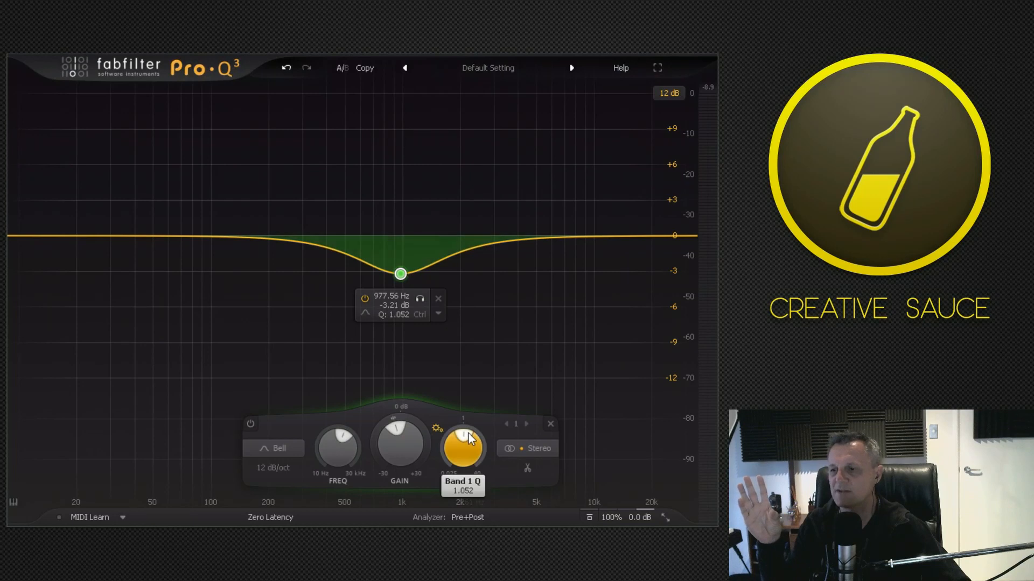
left_click_drag(466, 435, 483, 451)
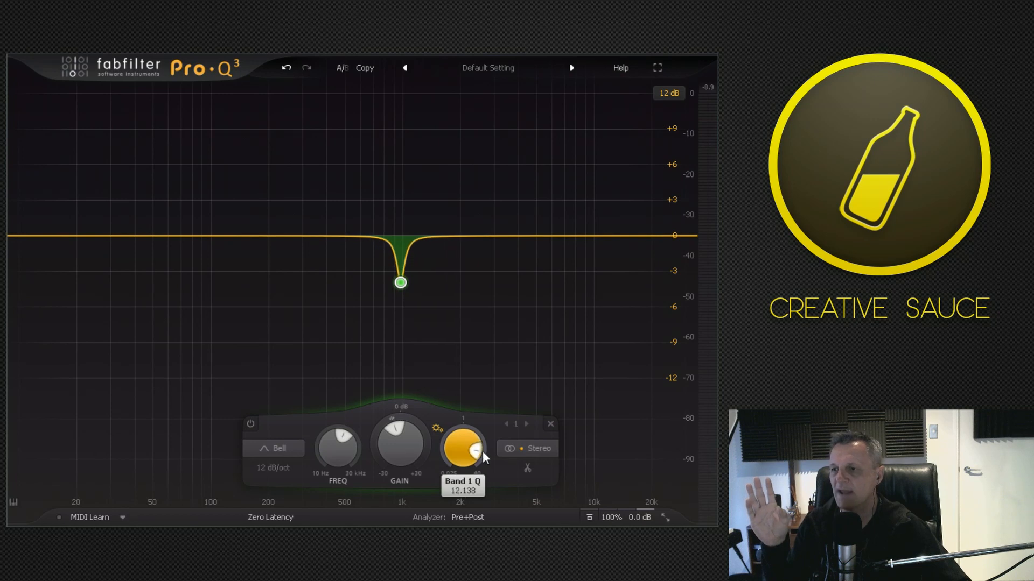
mouse_move(402, 283)
left_click_drag(402, 282, 402, 330)
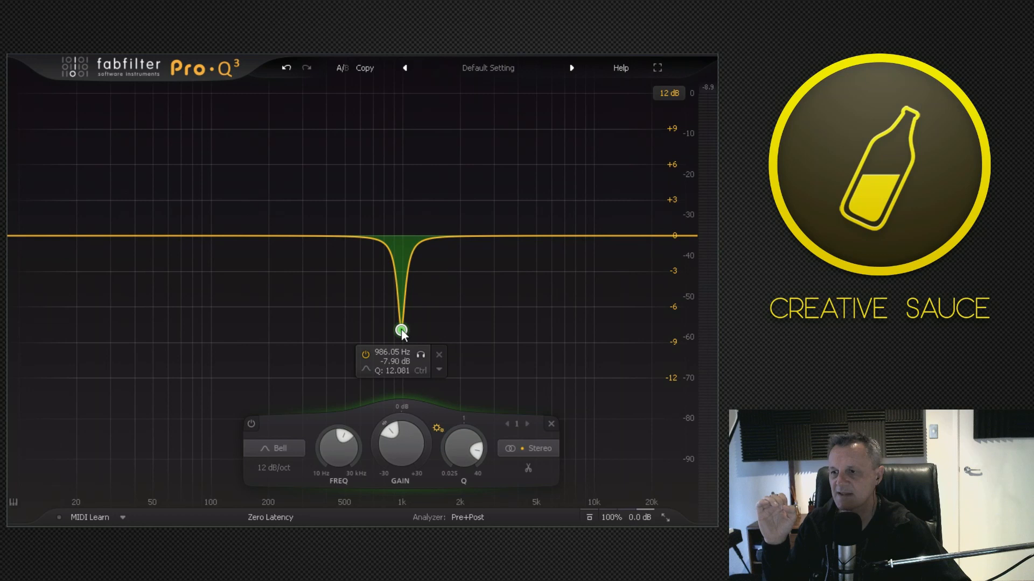
Try a wide cut at a Q of about 0.22, and settle the band near 969 Hz at -4.4 dB with a Q of about 2.07.
left_click_drag(469, 432, 458, 445)
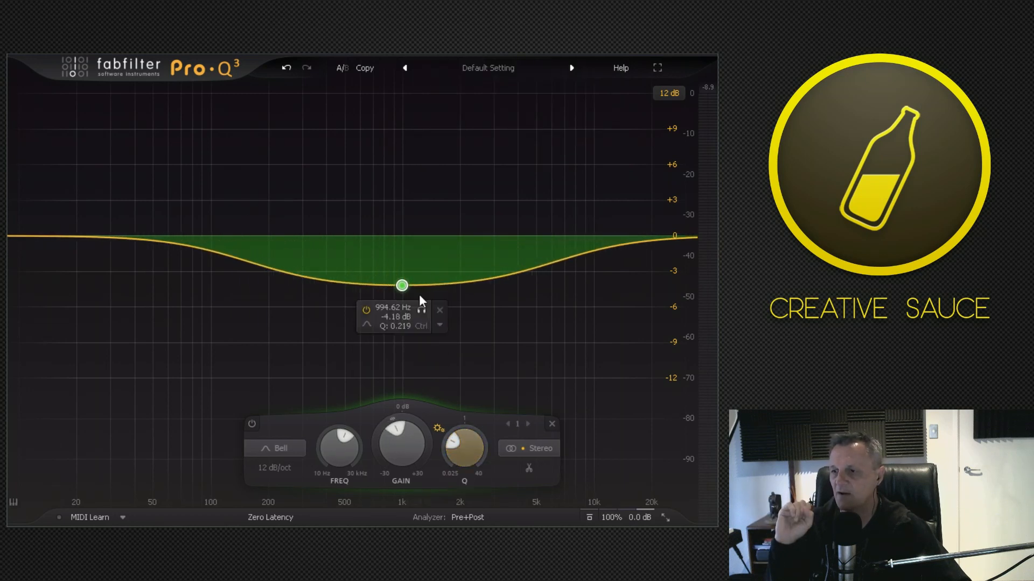
mouse_move(401, 286)
left_mouse_down()
mouse_move(403, 183)
mouse_move(409, 281)
left_mouse_up()
left_click_drag(449, 433, 489, 440)
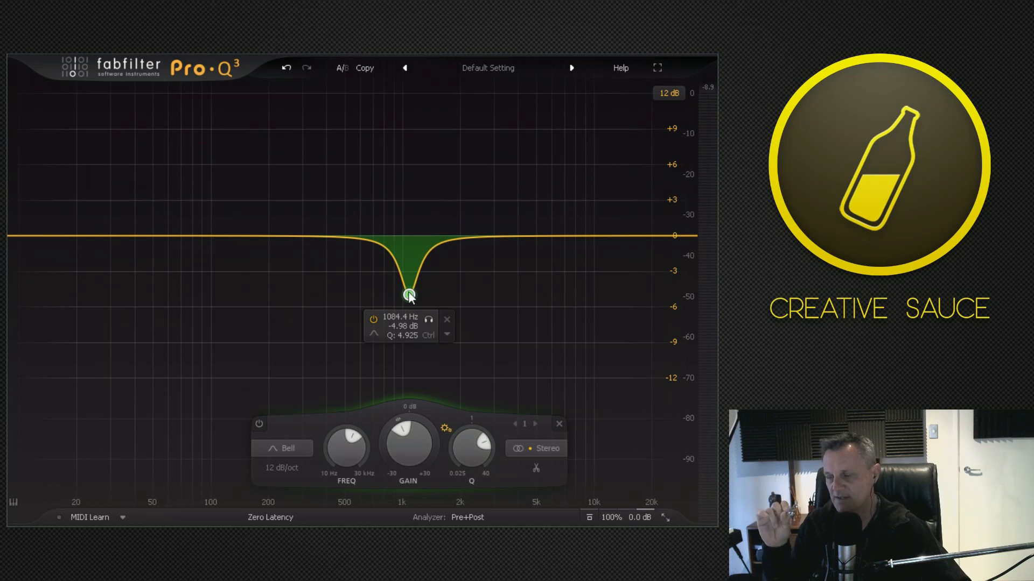
left_click_drag(409, 296, 398, 293)
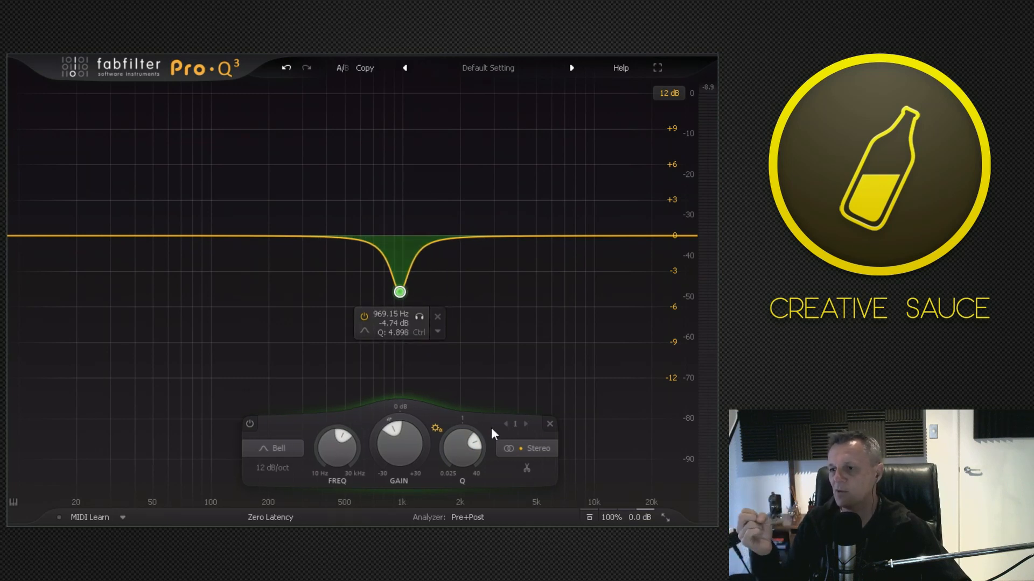
scroll(469, 438, "down", 6)
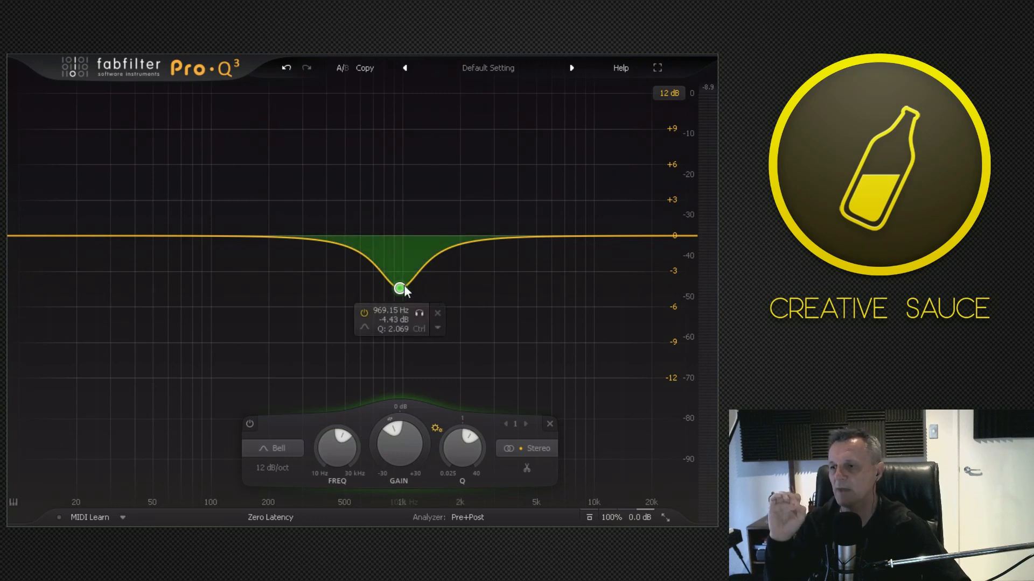
Change the bell band to a Low Cut filter at about 43 Hz with a Q of about 1.04.
left_click_drag(399, 291, 144, 236)
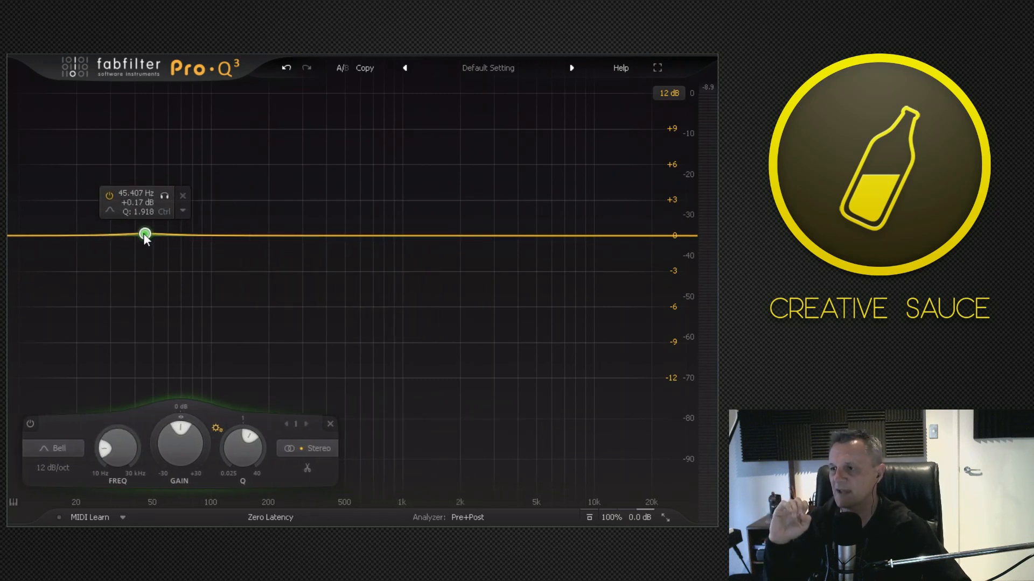
left_click(56, 445)
left_click(51, 340)
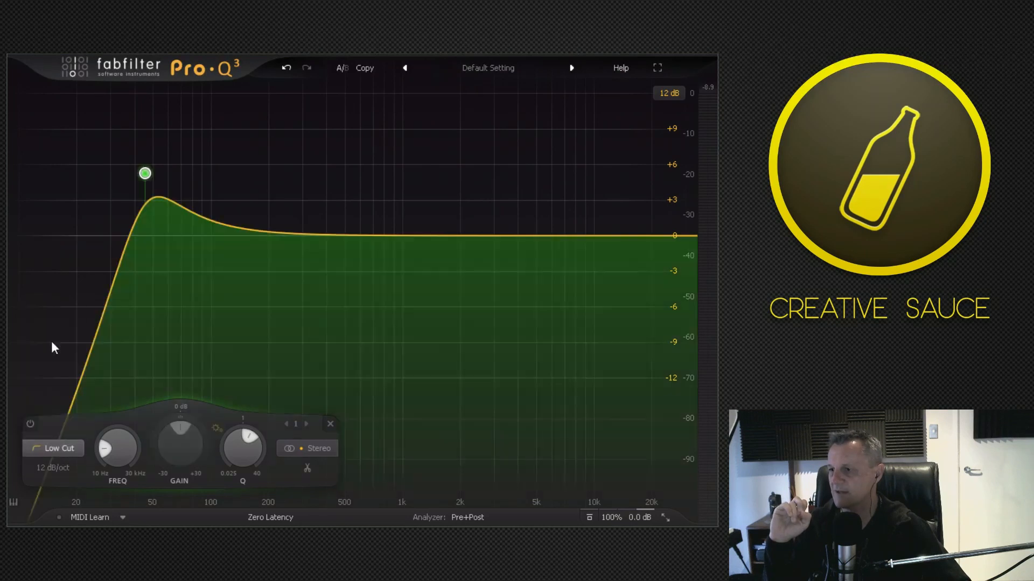
left_click_drag(145, 174, 140, 233)
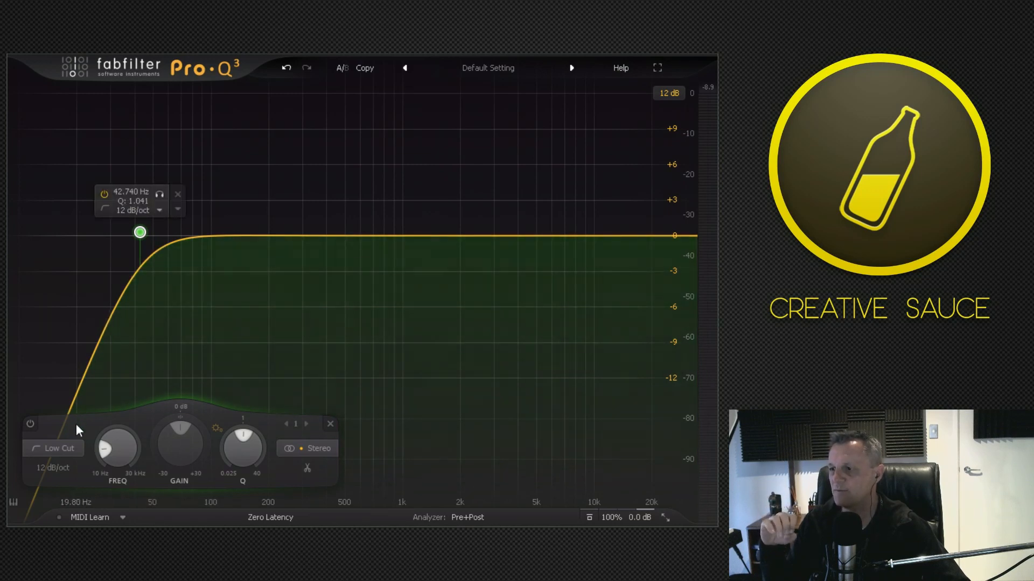
Set the low cut's slope to 36 dB/oct and nudge its cutoff frequency slightly lower.
left_click(68, 451)
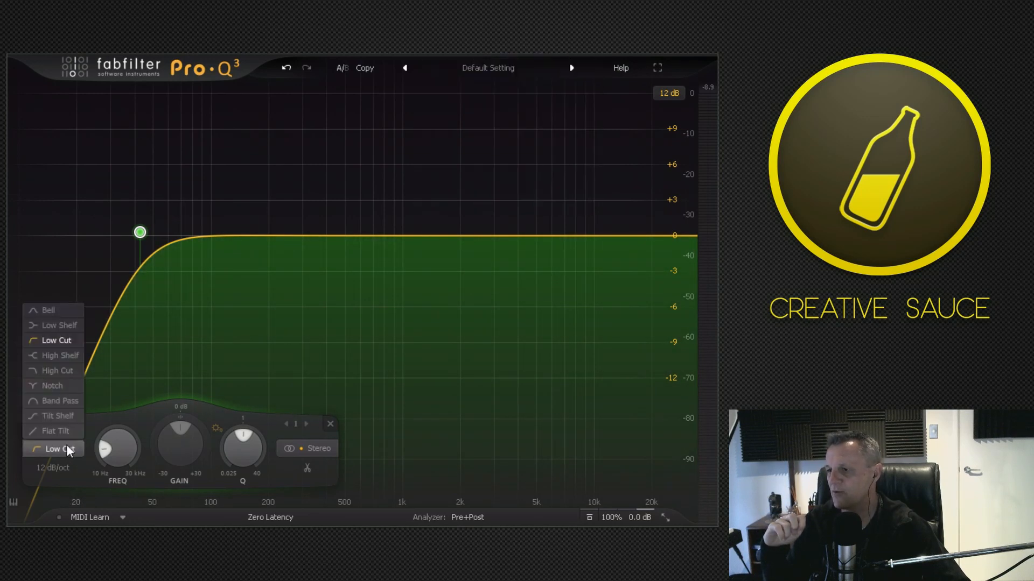
left_click(58, 452)
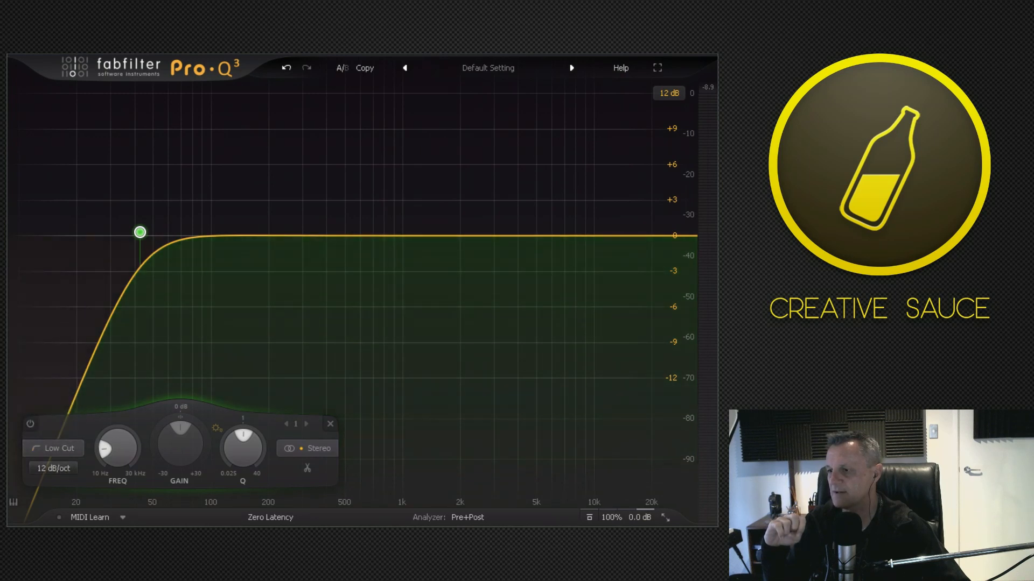
left_click(63, 509)
mouse_move(138, 230)
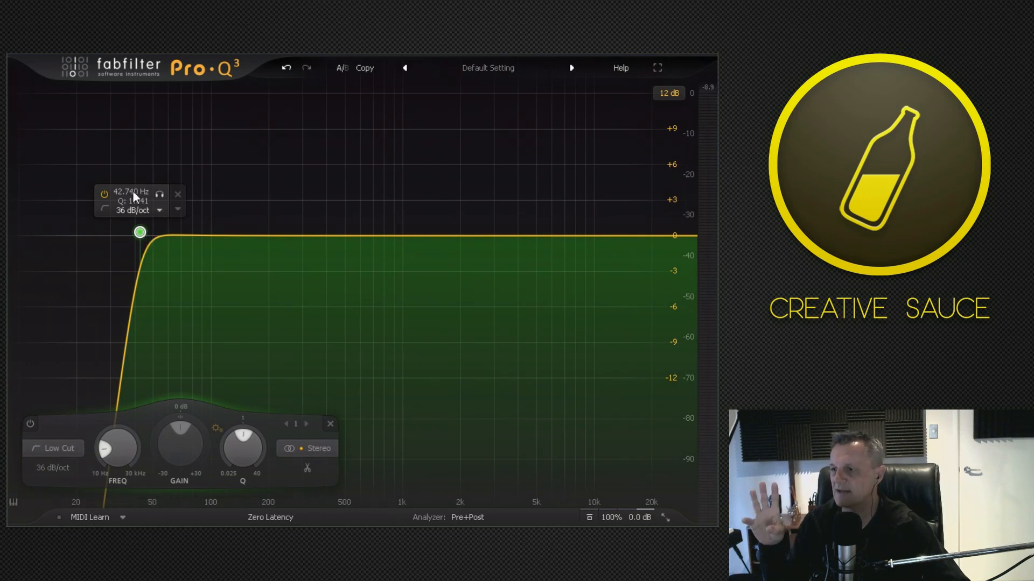
left_click_drag(141, 231, 136, 235)
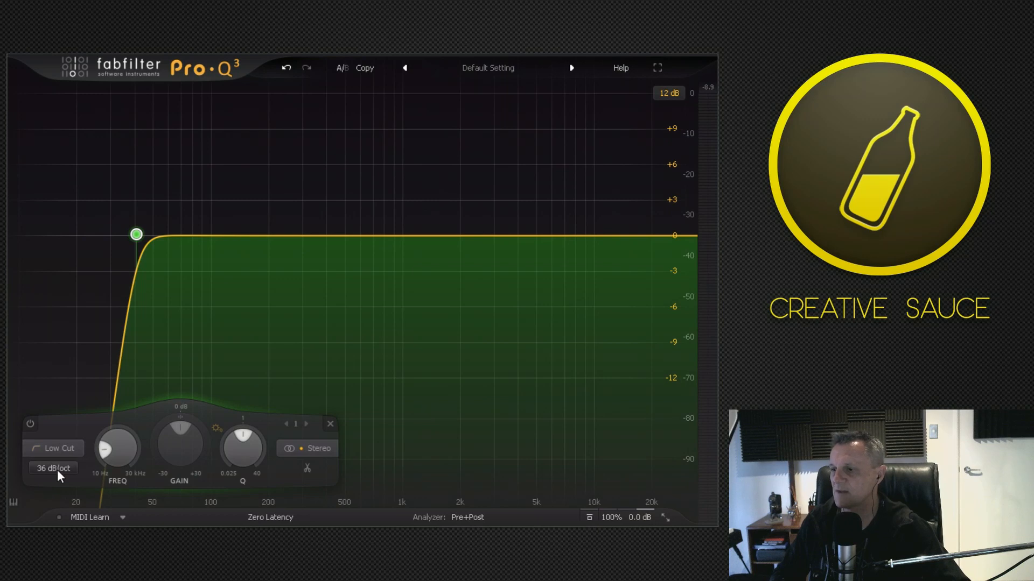
Set the low cut's slope to Brickwall and sweep its cutoff during playback from about 12 Hz, leaving it near 22.5 Hz.
left_click(53, 468)
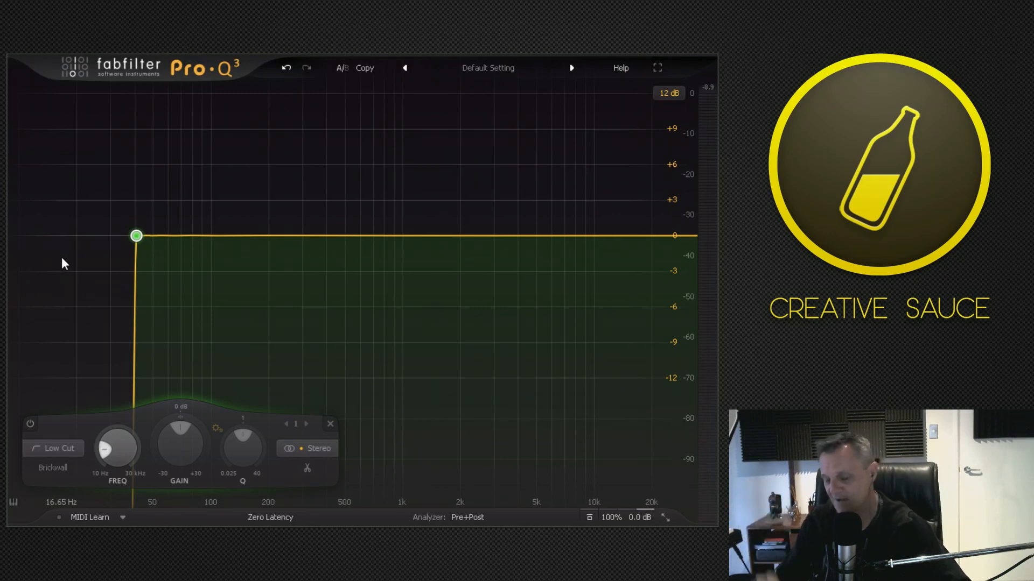
left_click_drag(136, 237, 37, 242)
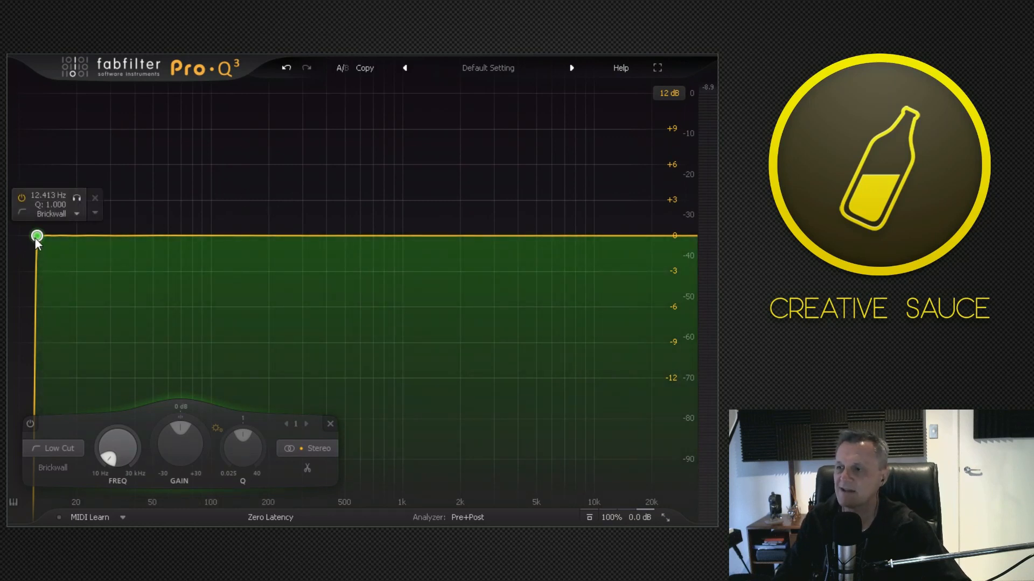
key("space")
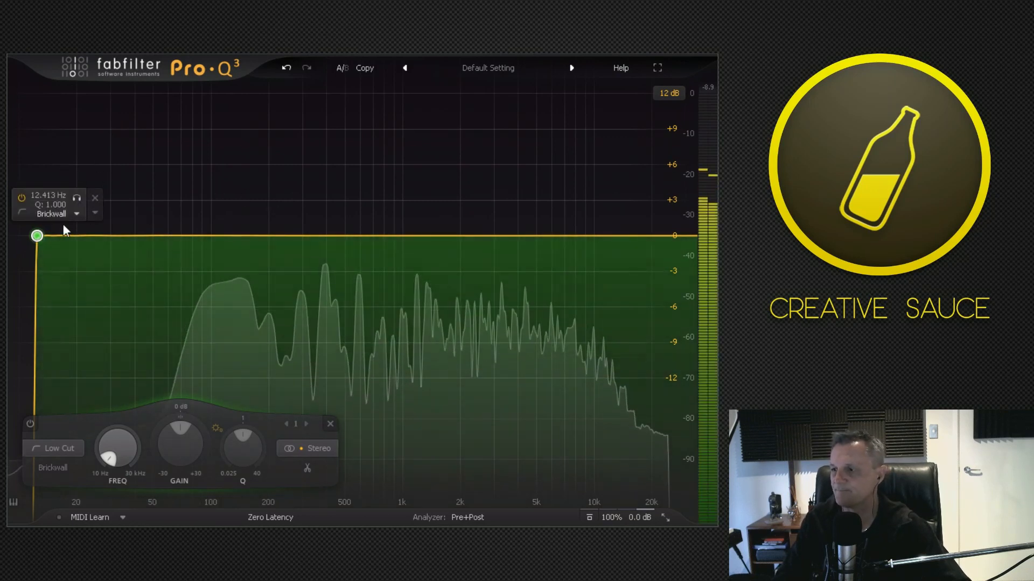
left_click_drag(40, 235, 89, 262)
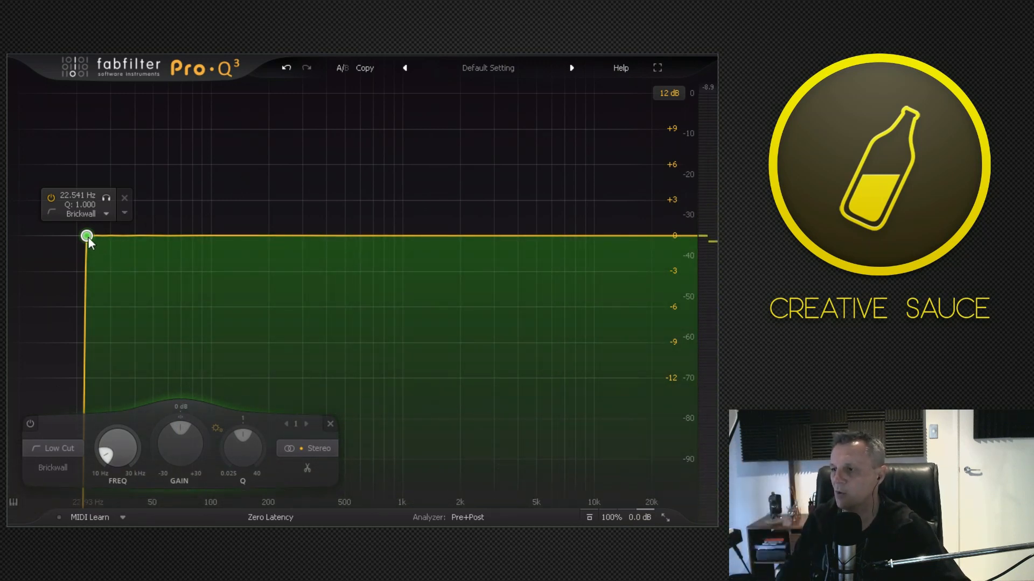
Change the band to a High Cut filter and move its cutoff to roughly 4 kHz.
left_click(68, 448)
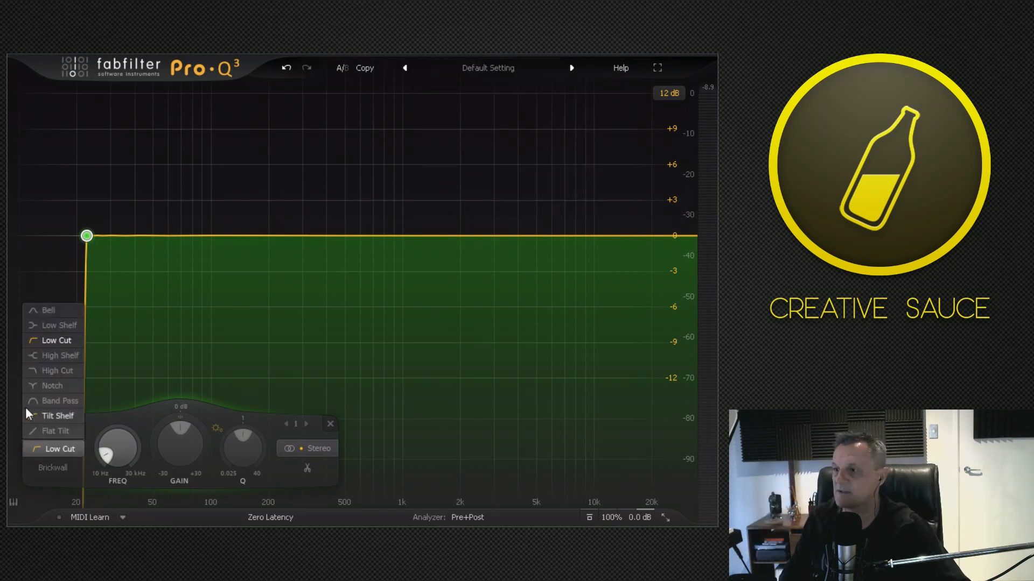
left_click(54, 373)
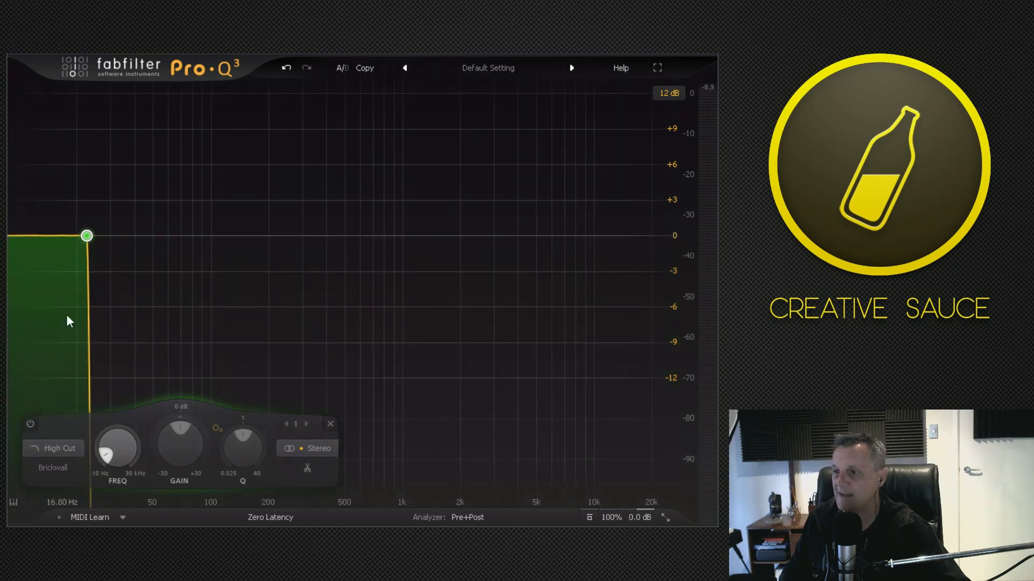
left_click_drag(87, 235, 522, 237)
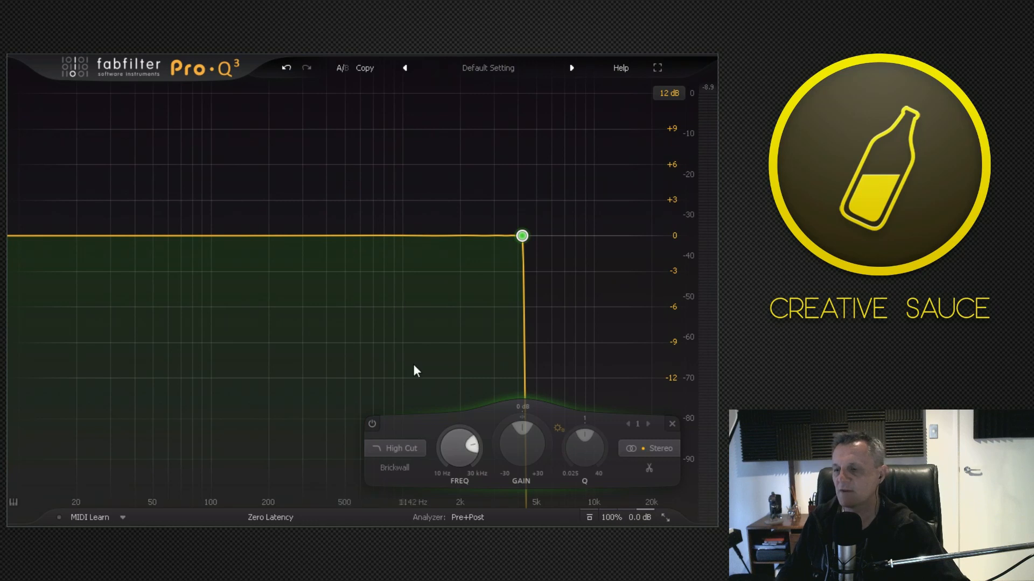
Change the band to a High Shelf with a boost of about 3.7 dB from about 1790 Hz.
left_click(401, 449)
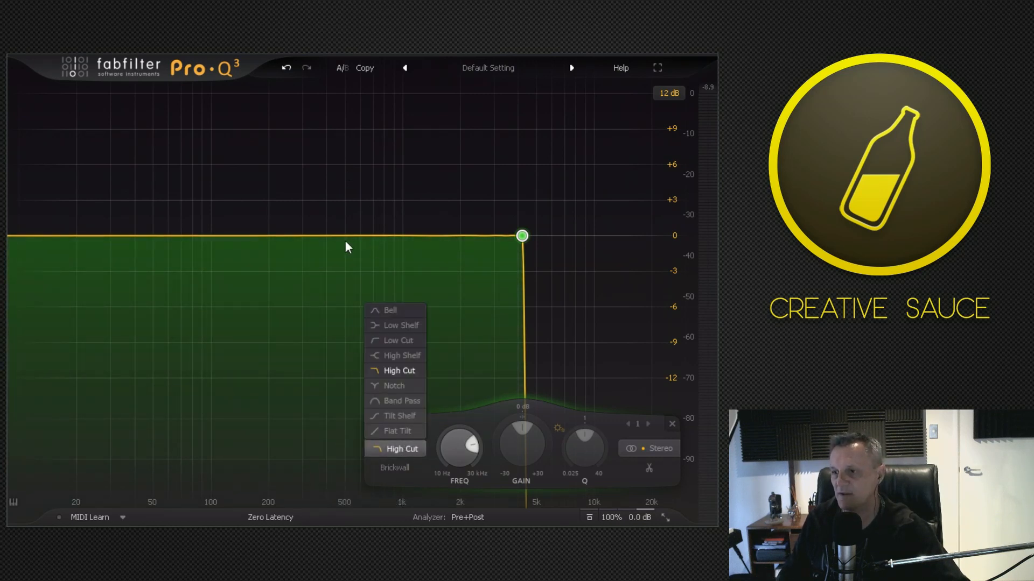
left_click(382, 356)
left_click_drag(519, 236, 465, 183)
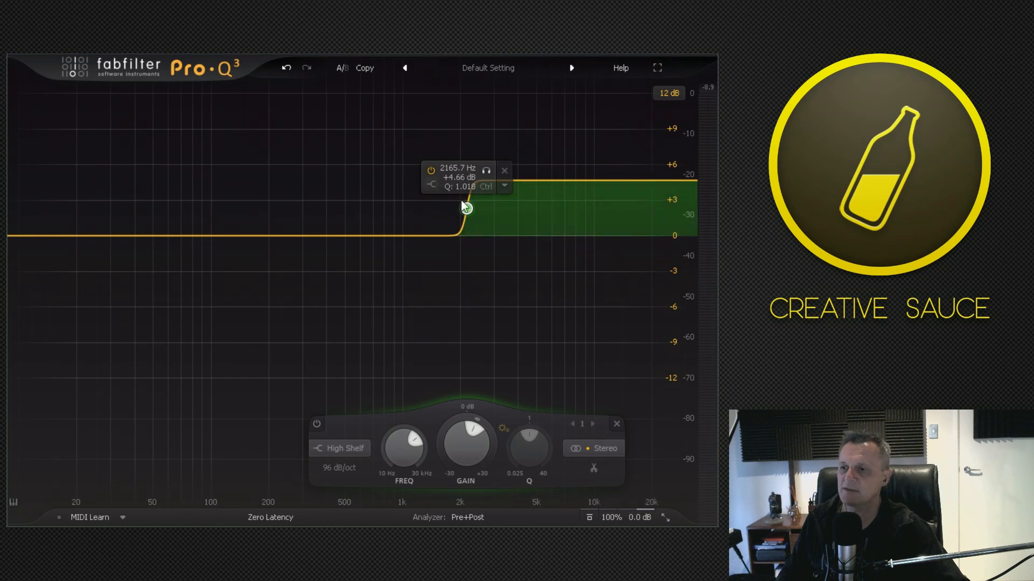
mouse_move(467, 211)
left_mouse_down()
mouse_move(467, 314)
mouse_move(463, 215)
mouse_move(441, 222)
mouse_move(449, 216)
left_mouse_up()
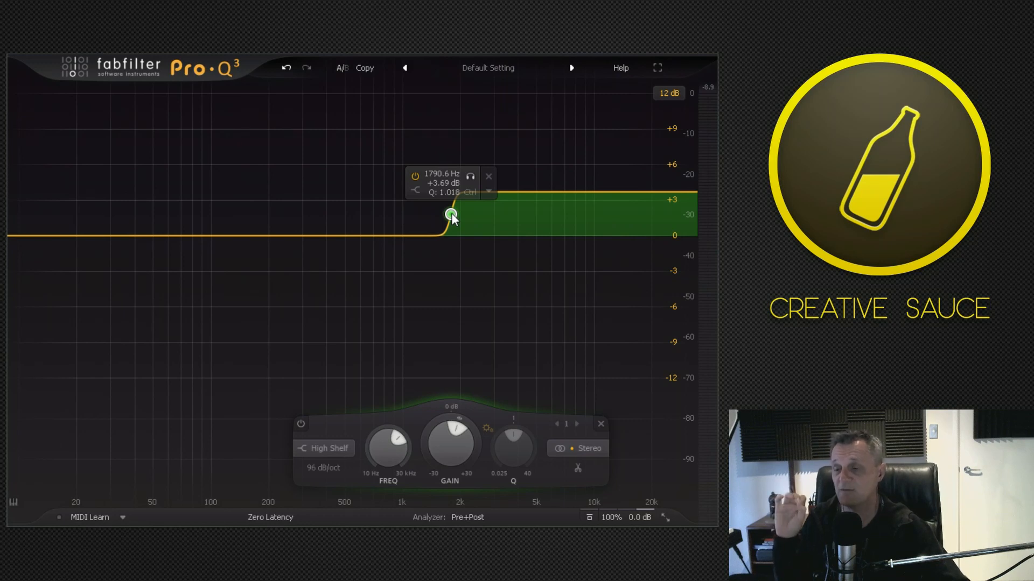
Remove the high shelf band and add a bell band boosted by about 5.2 dB at about 2110 Hz.
double_click(451, 213)
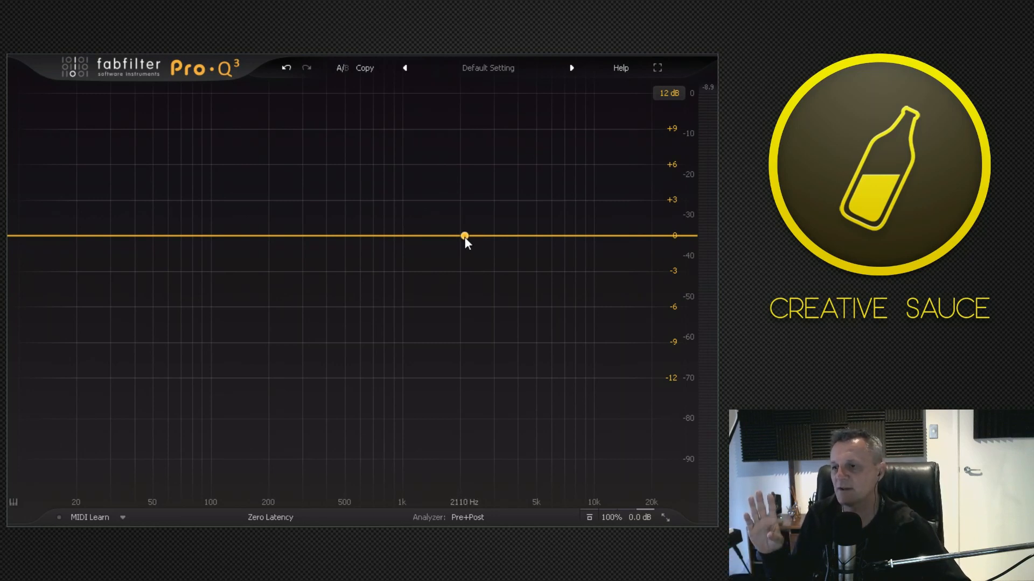
left_click(469, 232)
left_click_drag(467, 234, 466, 236)
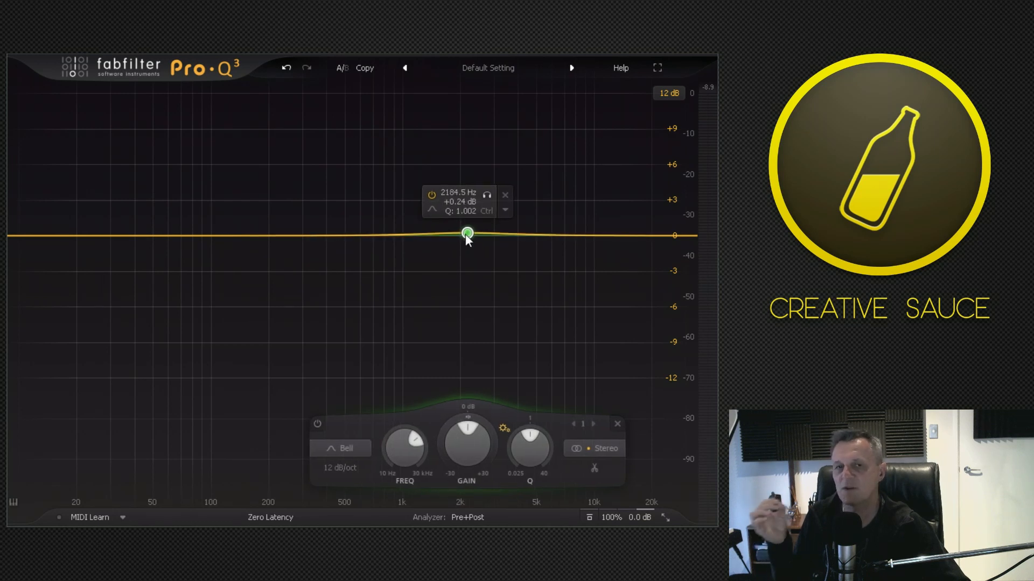
left_click_drag(466, 235, 465, 176)
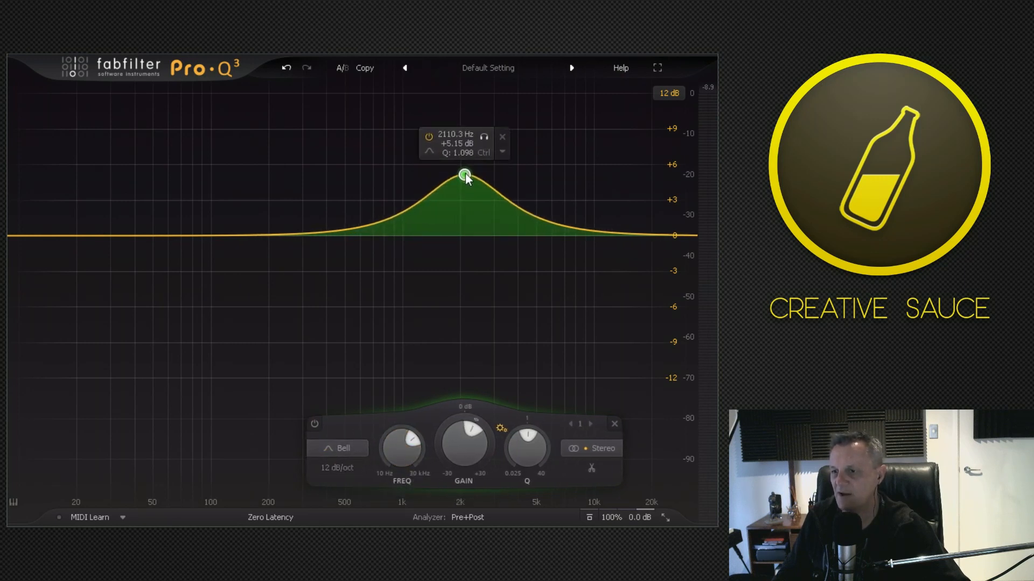
Narrow the bell boost to a Q of about 3.2 and sweep it during playback to about 391 Hz at +11.7 dB.
scroll(530, 440, "up", 5)
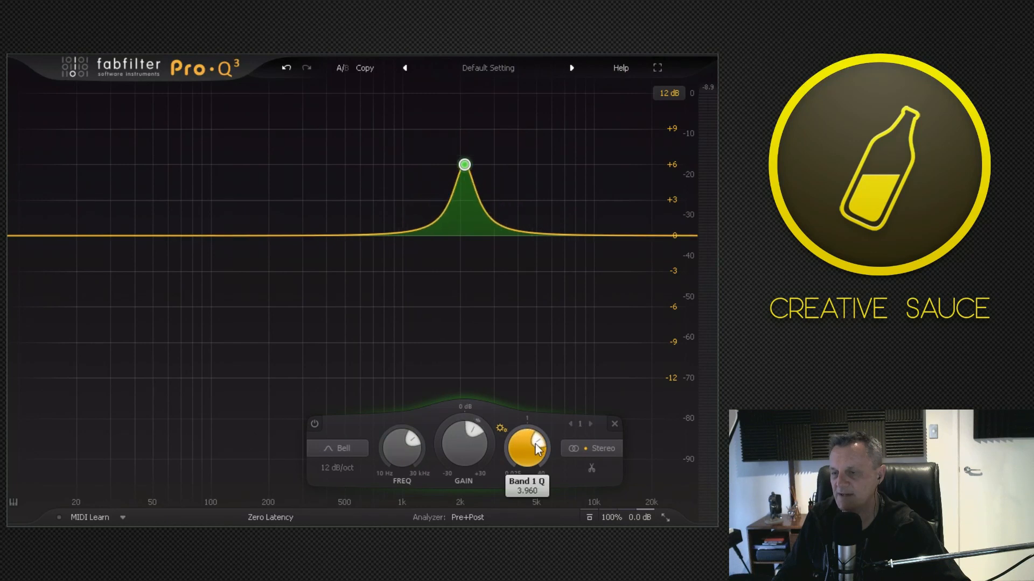
scroll(535, 448, "down", 1)
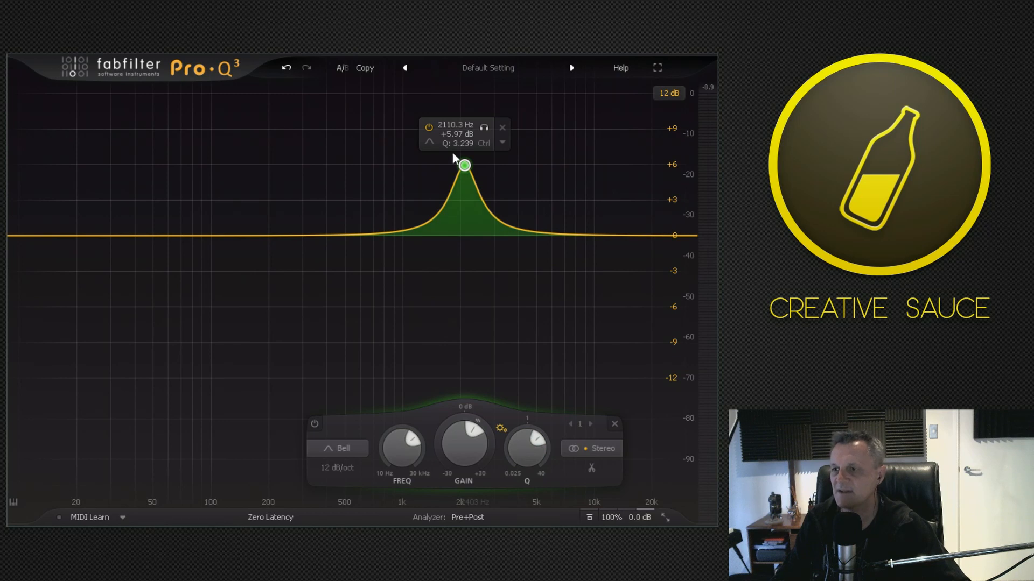
left_click_drag(464, 165, 324, 100)
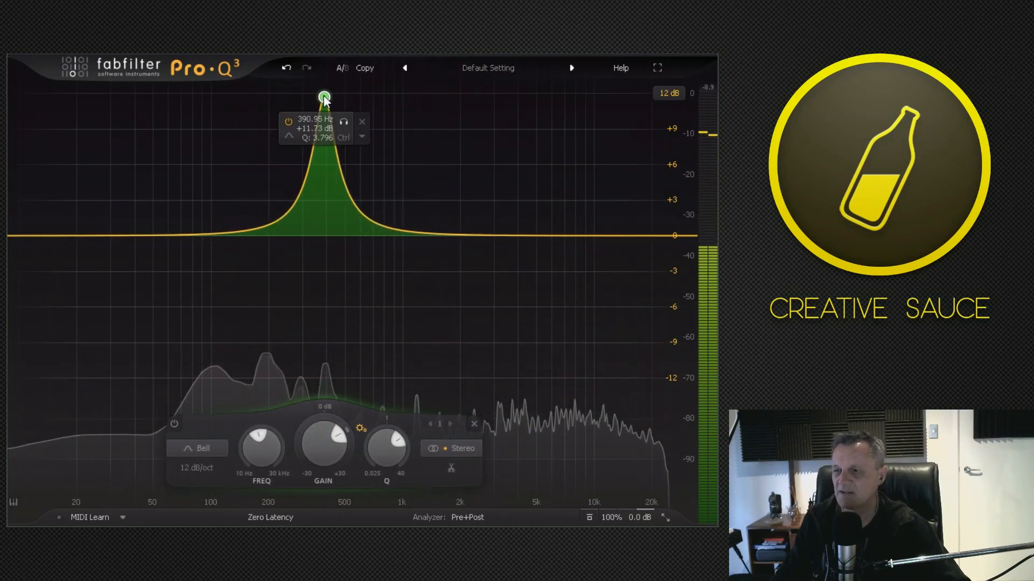
Audition the narrow bell band in solo and lower its boost to about 4.7 dB at about 412 Hz.
left_click(347, 125)
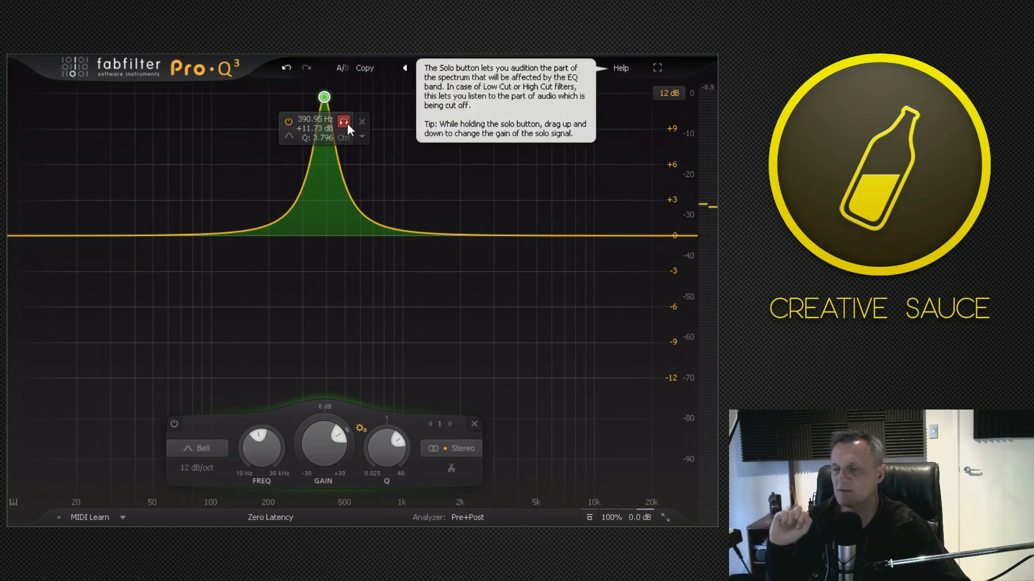
left_click_drag(323, 99, 326, 183)
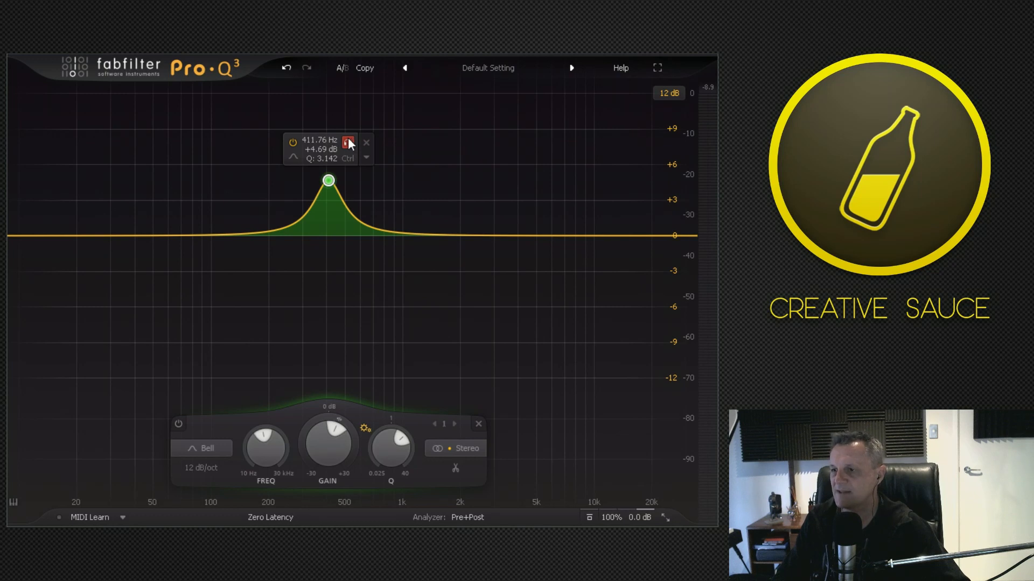
mouse_move(348, 138)
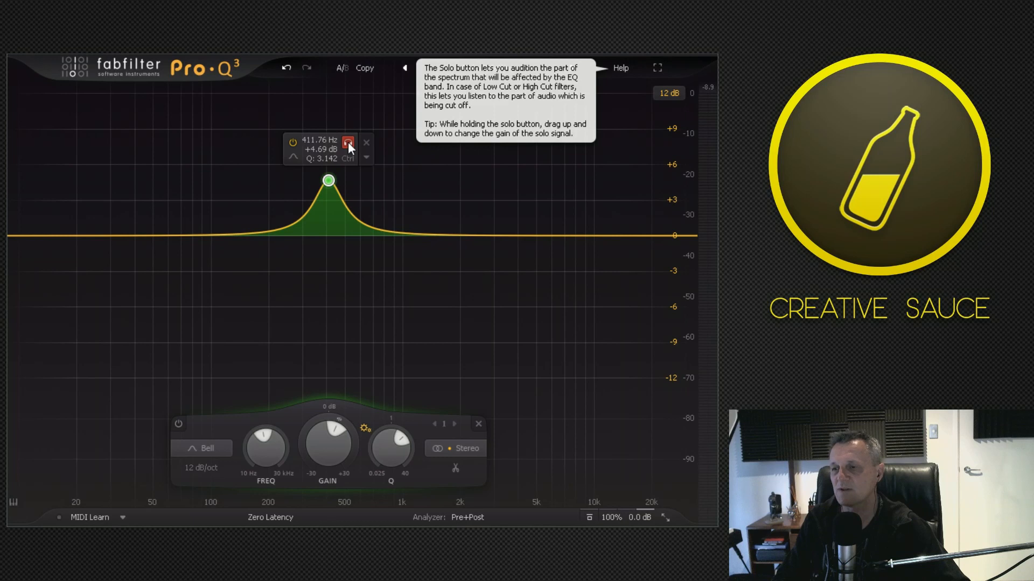
left_click_drag(348, 141, 302, 172)
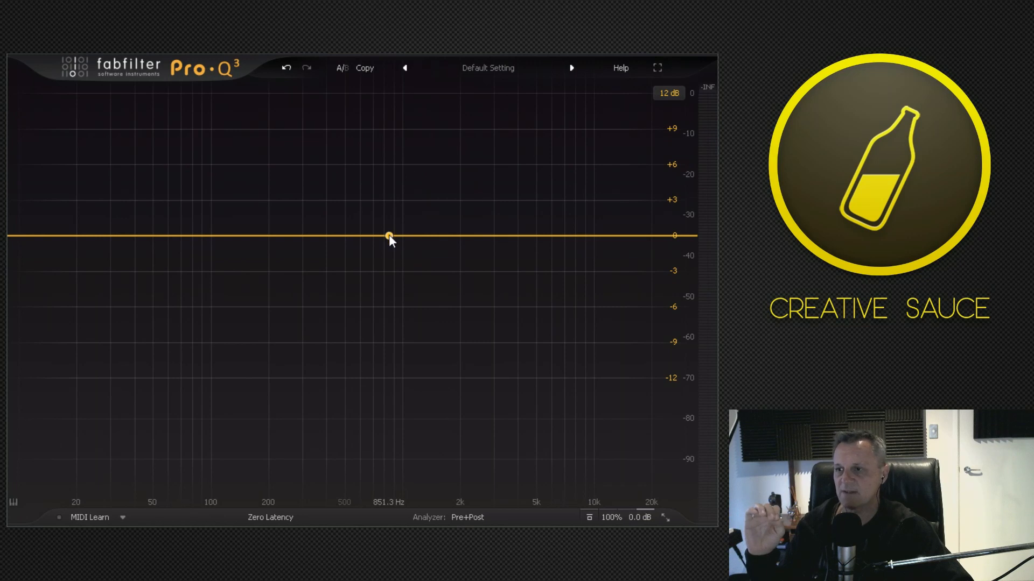
Try a slight bell cut of about 0.4 dB at about 920 Hz and remove the band.
mouse_move(389, 236)
left_mouse_down()
mouse_move(388, 267)
mouse_move(392, 197)
mouse_move(395, 243)
left_mouse_up()
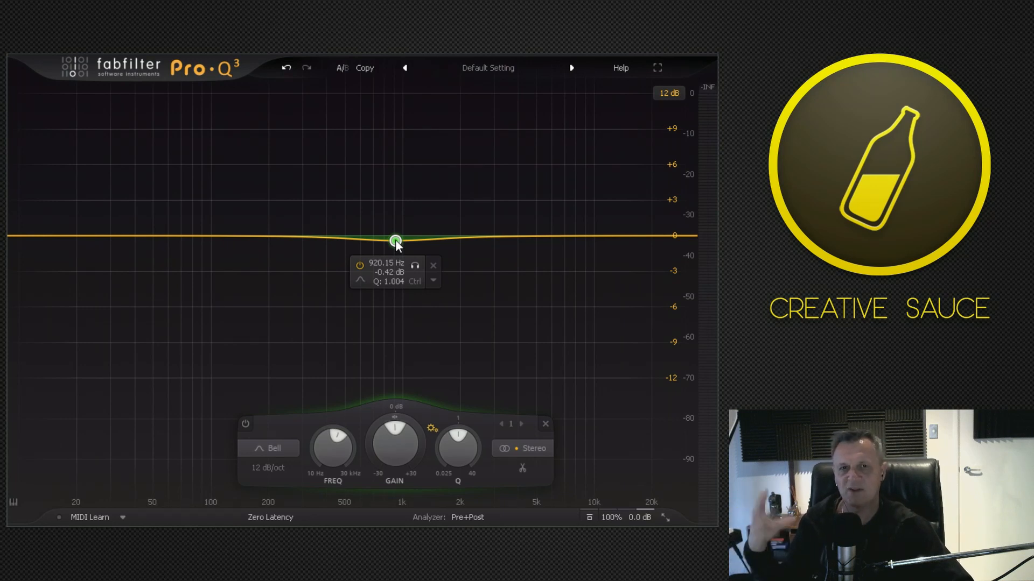
left_click(434, 266)
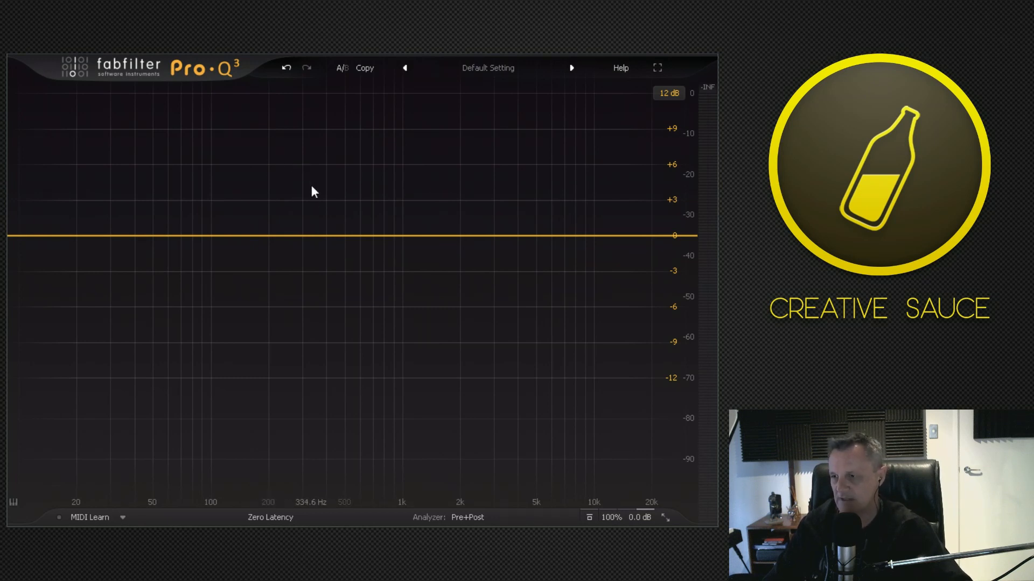
Add a bell band at about 291 Hz, audition it in solo during playback, and cut it by about 2.7 dB.
key("space")
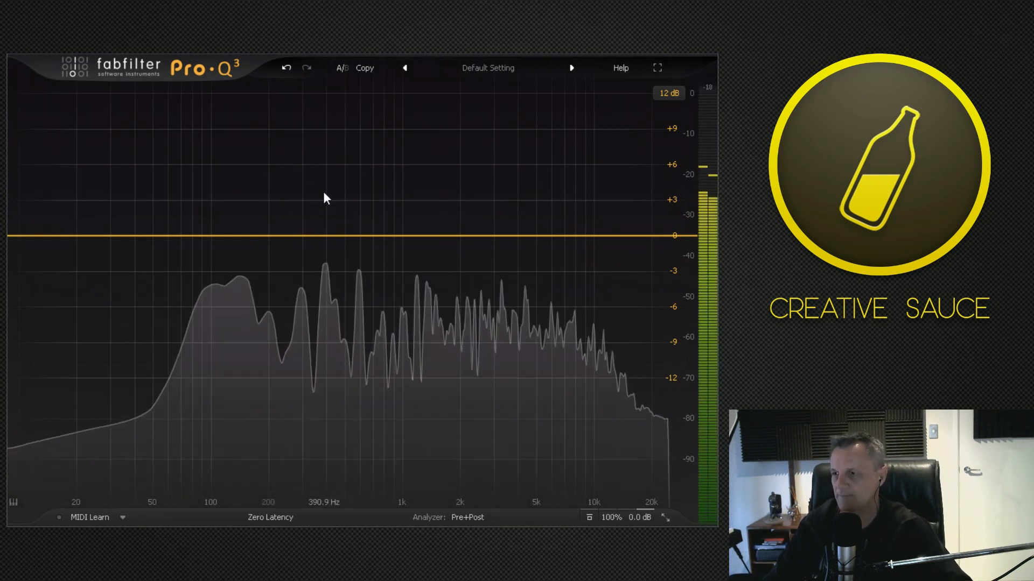
left_click(293, 241)
mouse_move(310, 265)
left_mouse_down()
mouse_move(260, 273)
mouse_move(315, 267)
left_mouse_up()
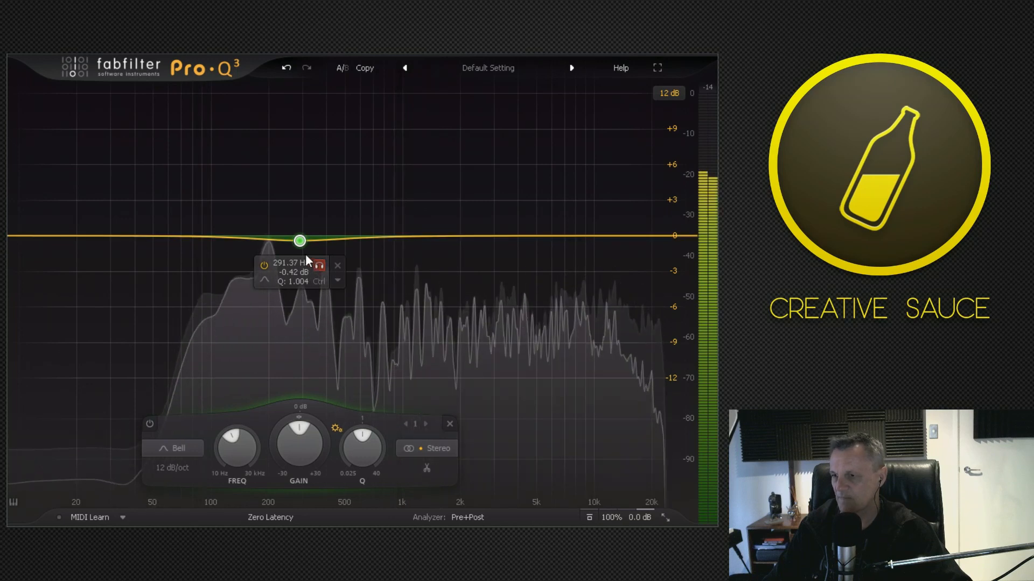
key("space")
left_click_drag(302, 239, 302, 266)
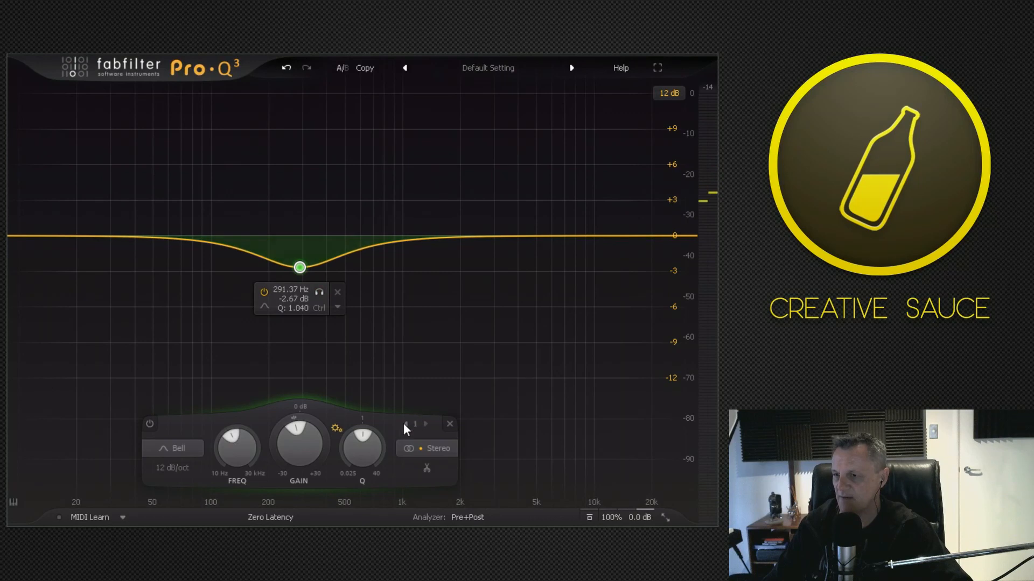
Narrow the 291 Hz bell cut to a Q of about 14 and deepen it to about -4.4 dB.
left_click_drag(374, 438, 318, 376)
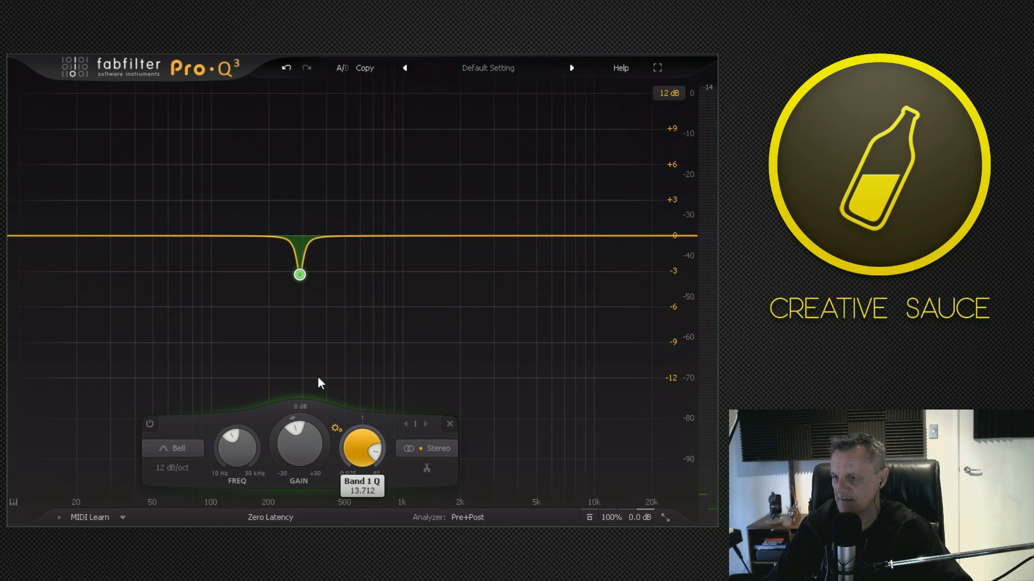
key("space")
left_click_drag(300, 276, 301, 287)
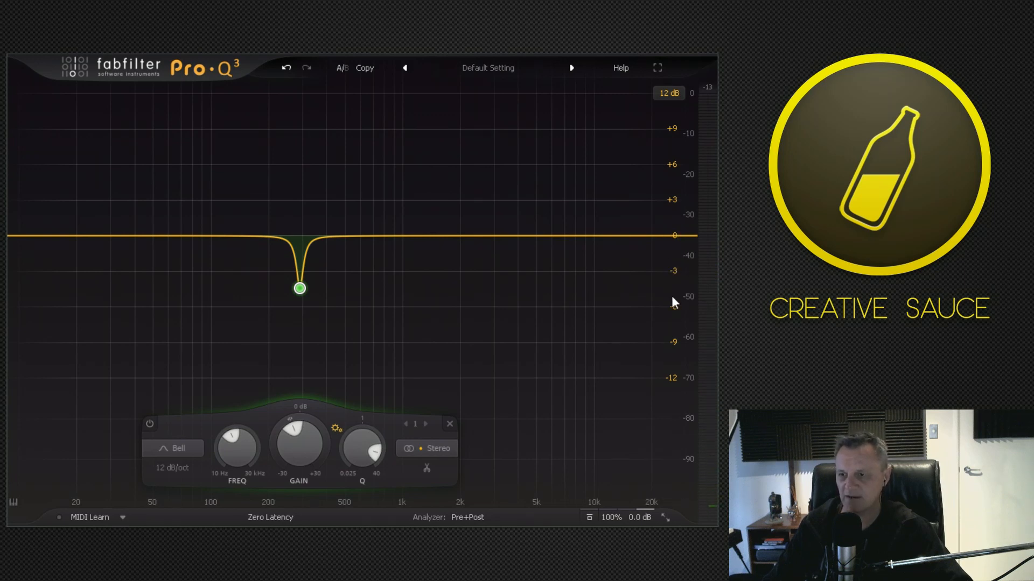
Add a second bell band, audition it in solo during playback, and cut about 2.5 dB at about 445 Hz.
mouse_move(359, 280)
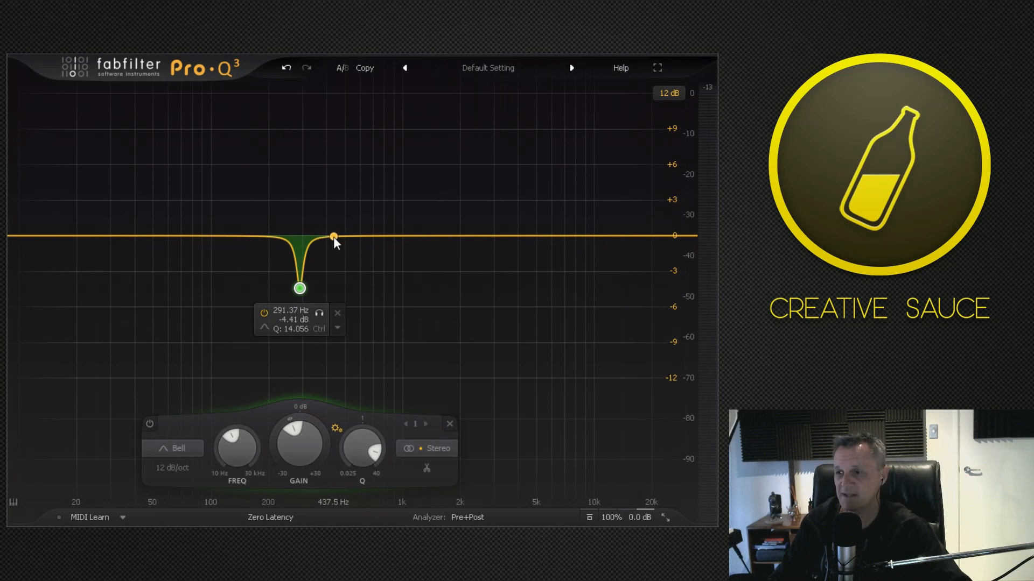
key("space")
left_click_drag(344, 237, 353, 265)
left_click(346, 264)
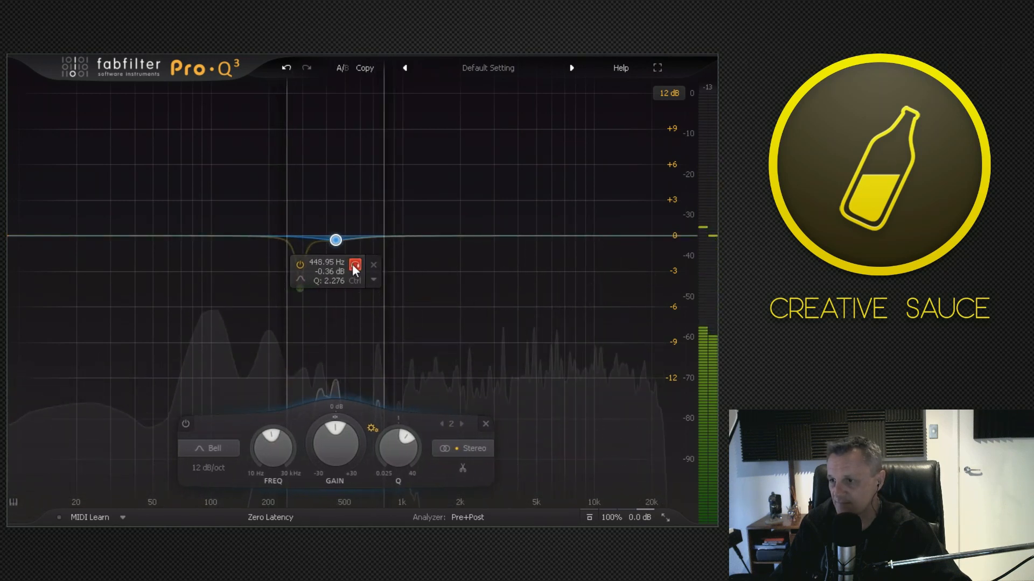
left_click_drag(335, 240, 337, 267)
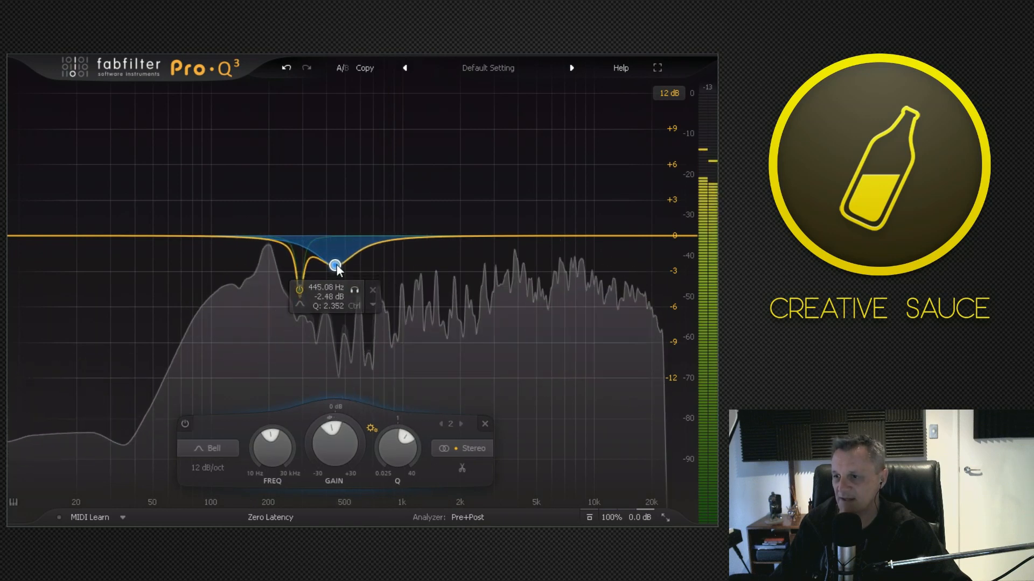
Narrow the second bell to a Q of about 4.7, move it to about 437 Hz at -2.2 dB, and stop playback.
left_click_drag(405, 435, 404, 445)
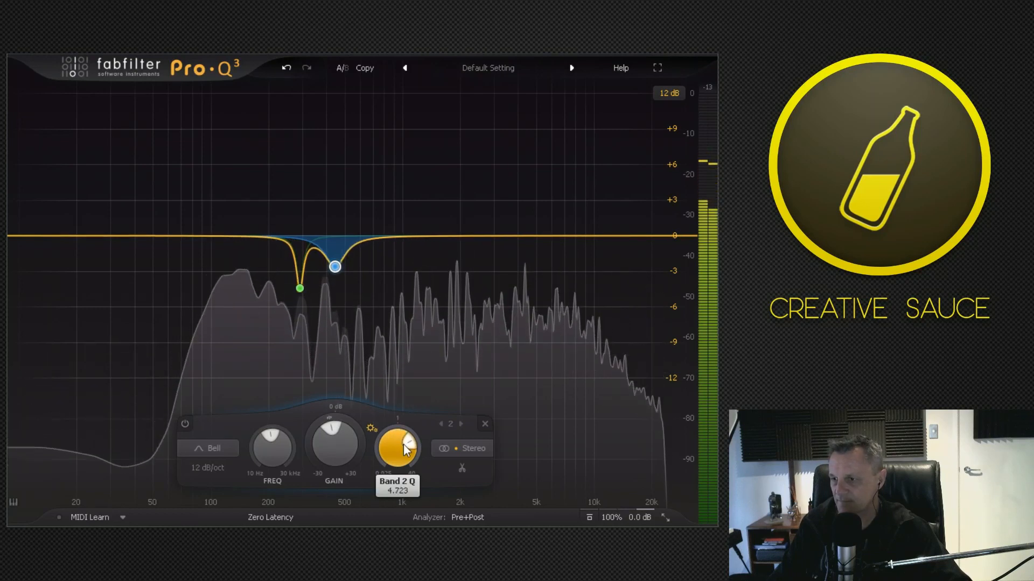
mouse_move(357, 290)
left_click_drag(335, 266, 332, 266)
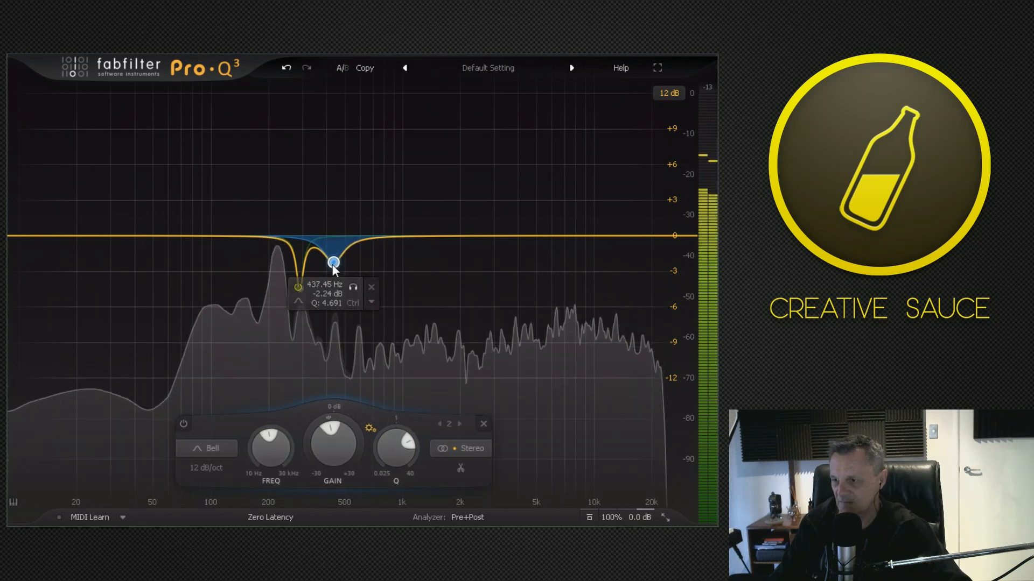
key("space")
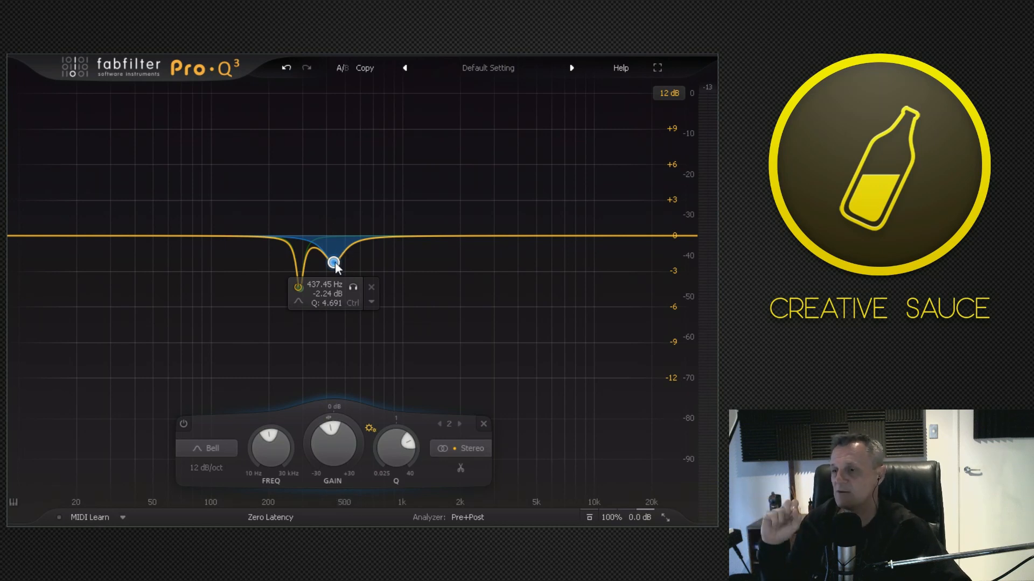
Add a third band at about 24 Hz and make it a Low Cut filter.
left_click_drag(106, 236, 92, 238)
left_click(72, 448)
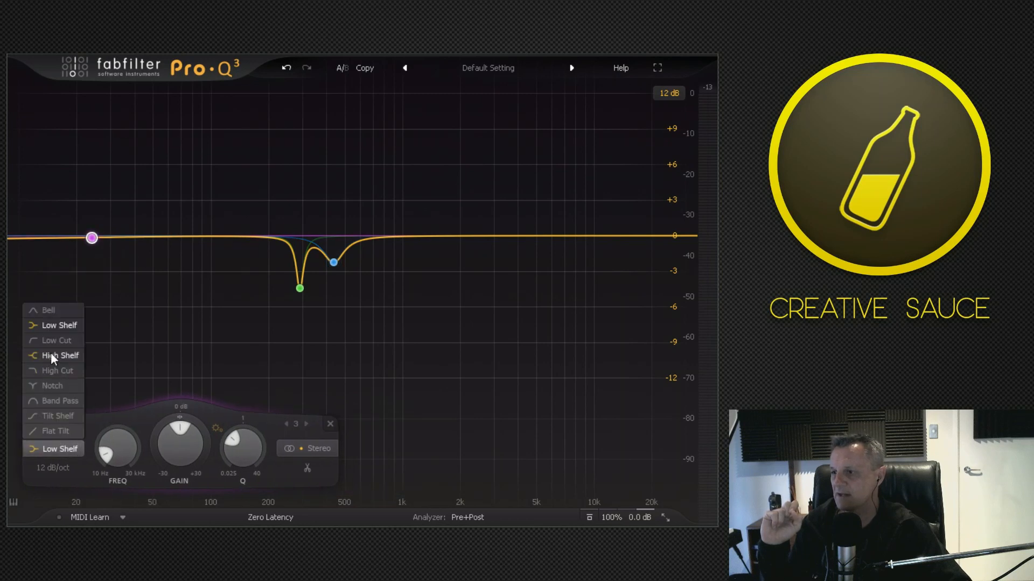
left_click(57, 341)
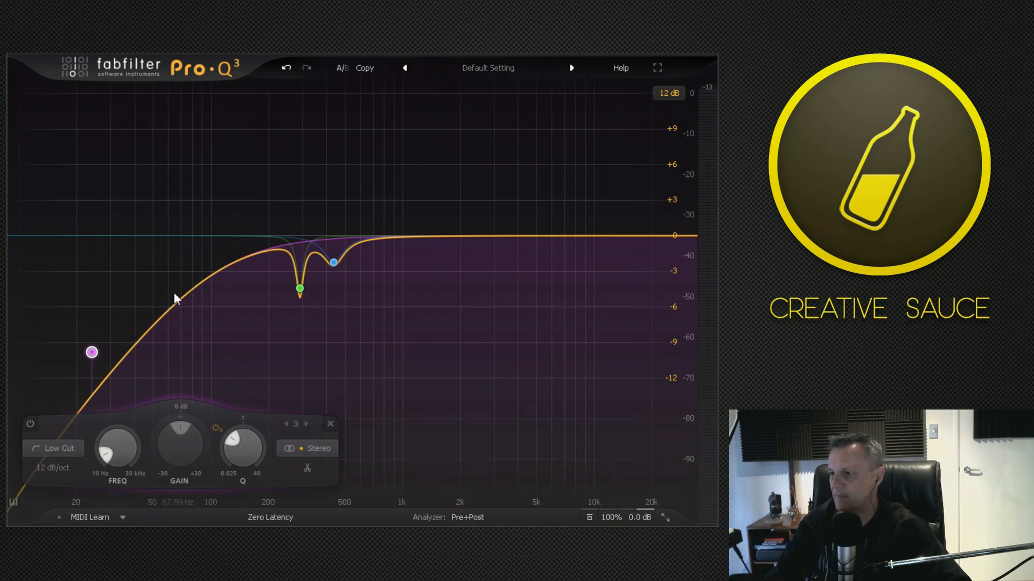
Raise the low cut to about 56 Hz with a Q of about 0.97 during playback.
key("space")
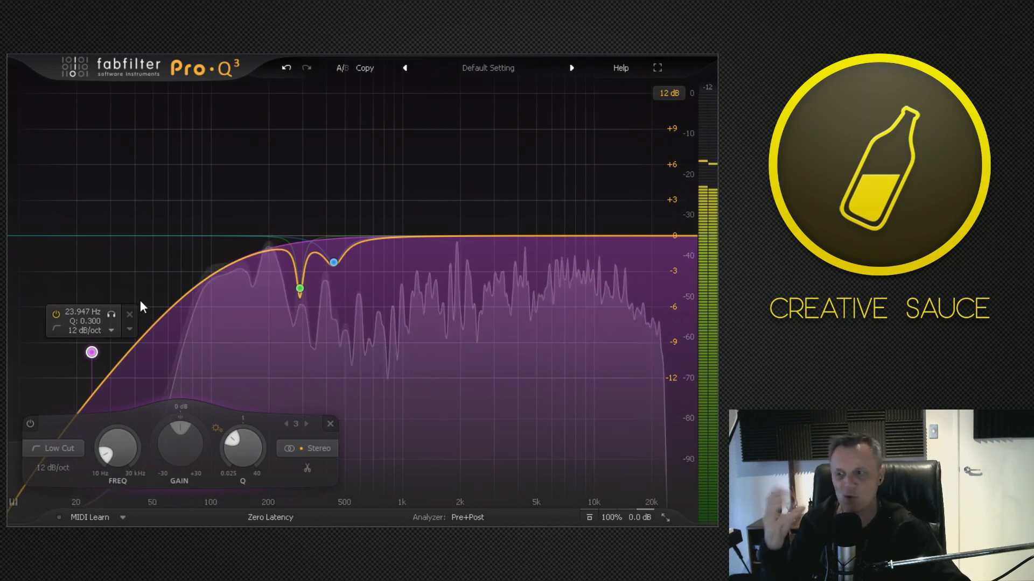
left_click_drag(96, 347, 155, 240)
left_click_drag(170, 205, 181, 235)
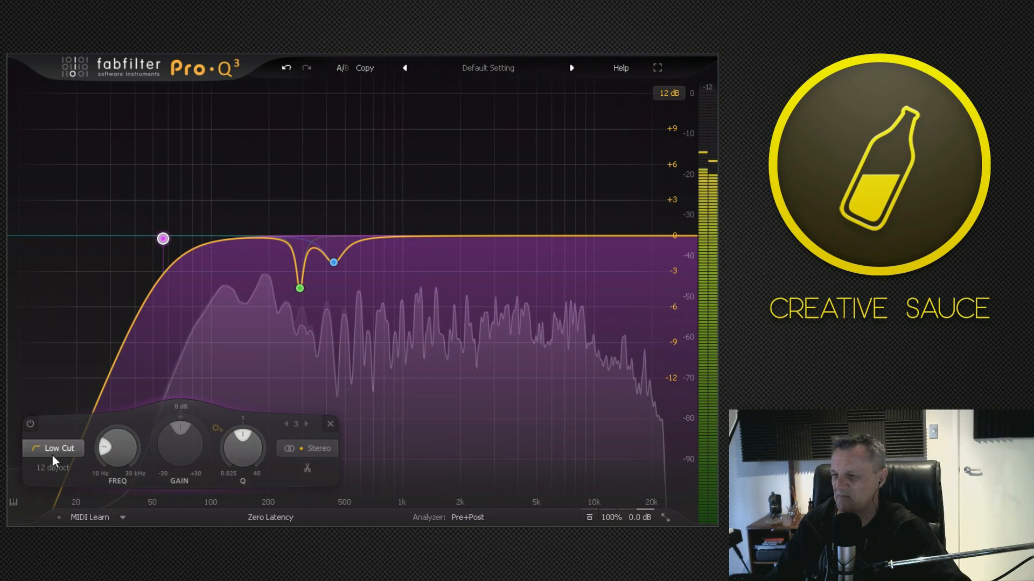
Steepen the low cut slope to 36 dB/oct and move its cutoff slightly higher.
mouse_move(62, 450)
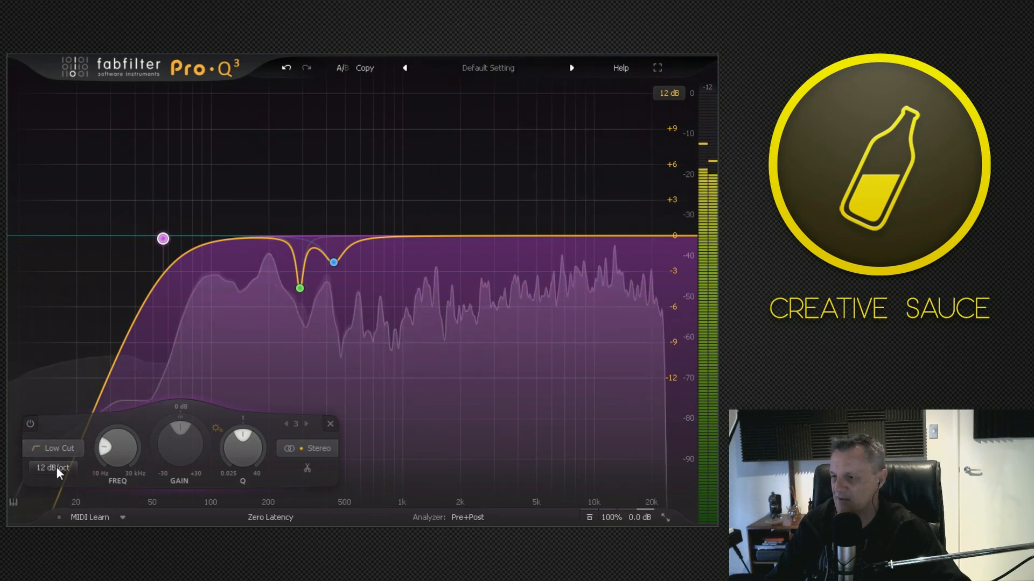
scroll(41, 480, "up", 4)
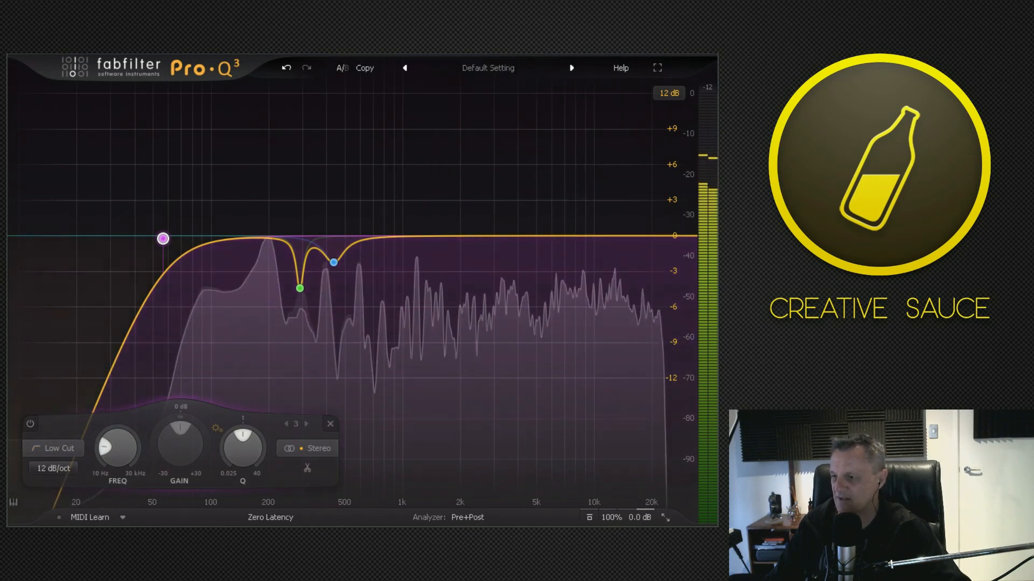
mouse_move(164, 238)
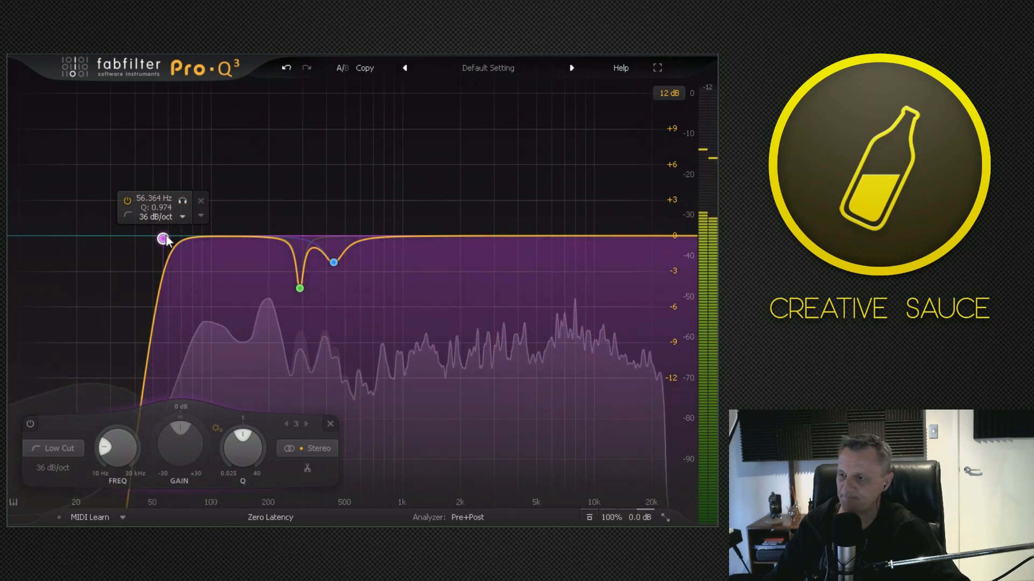
left_click_drag(168, 237, 173, 243)
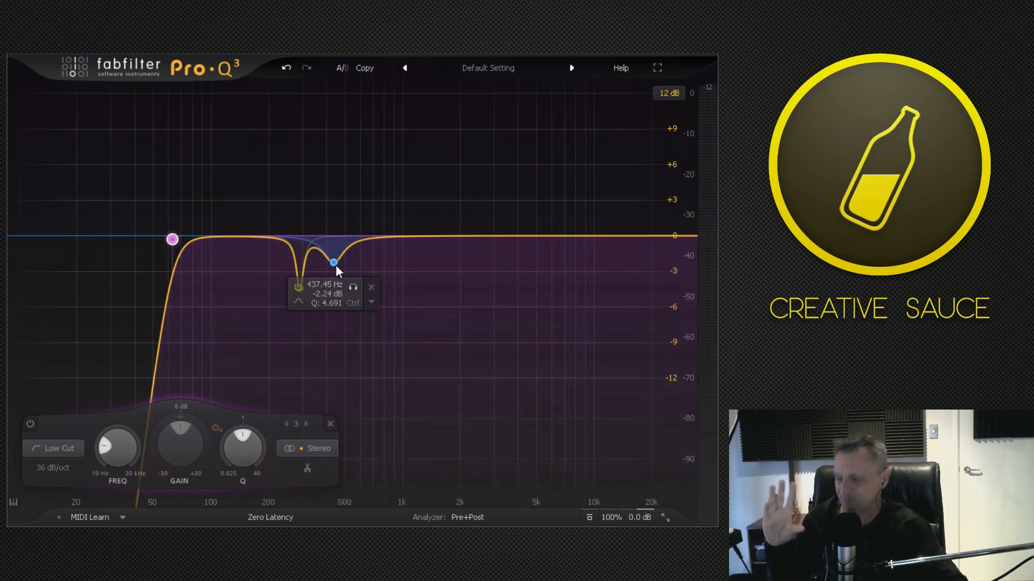
Add a fourth band with a boost of about 0.7 dB at about 2260 Hz and make it a High Shelf.
left_click_drag(372, 238, 406, 237)
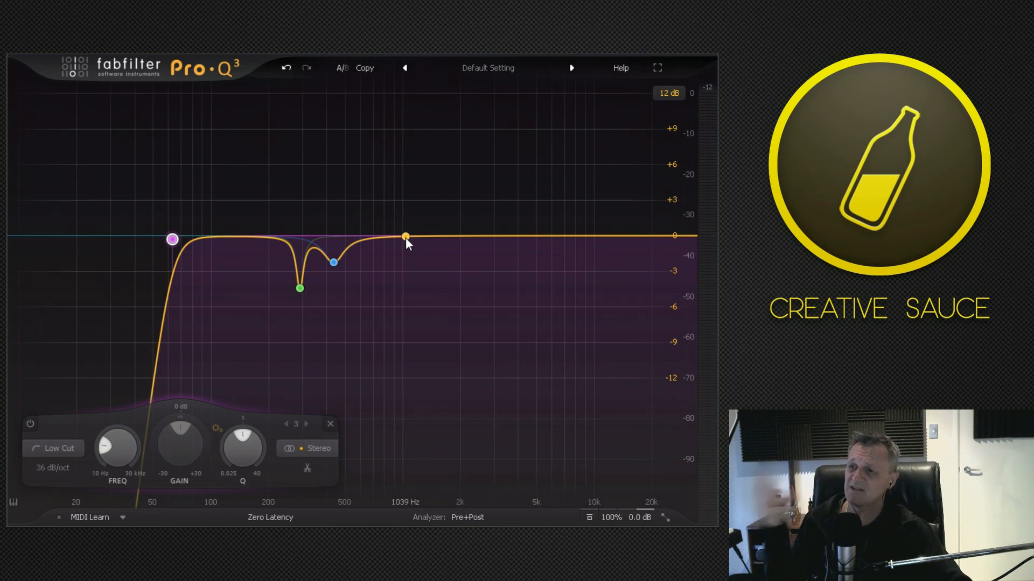
left_click_drag(406, 237, 467, 227)
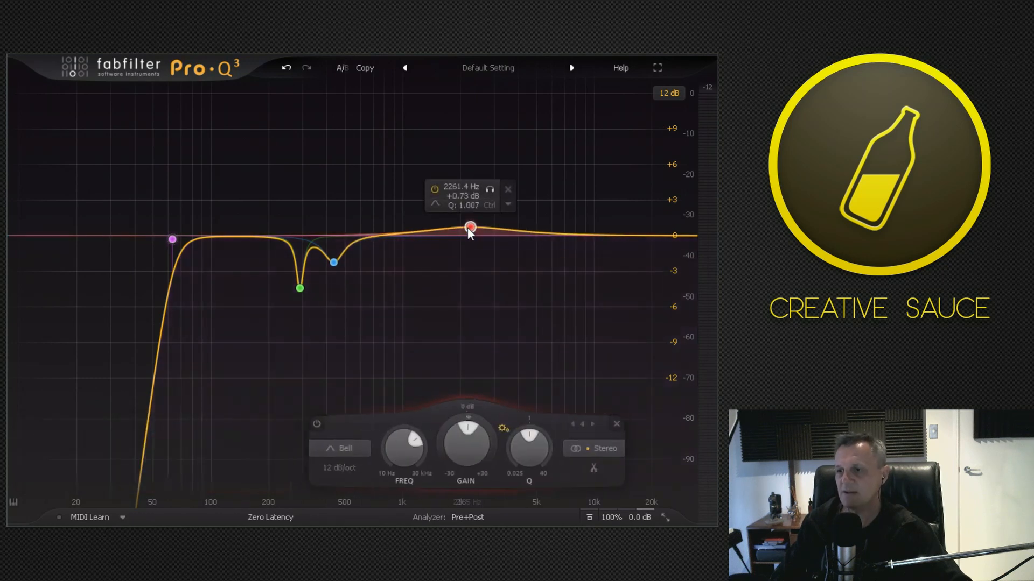
left_click(364, 447)
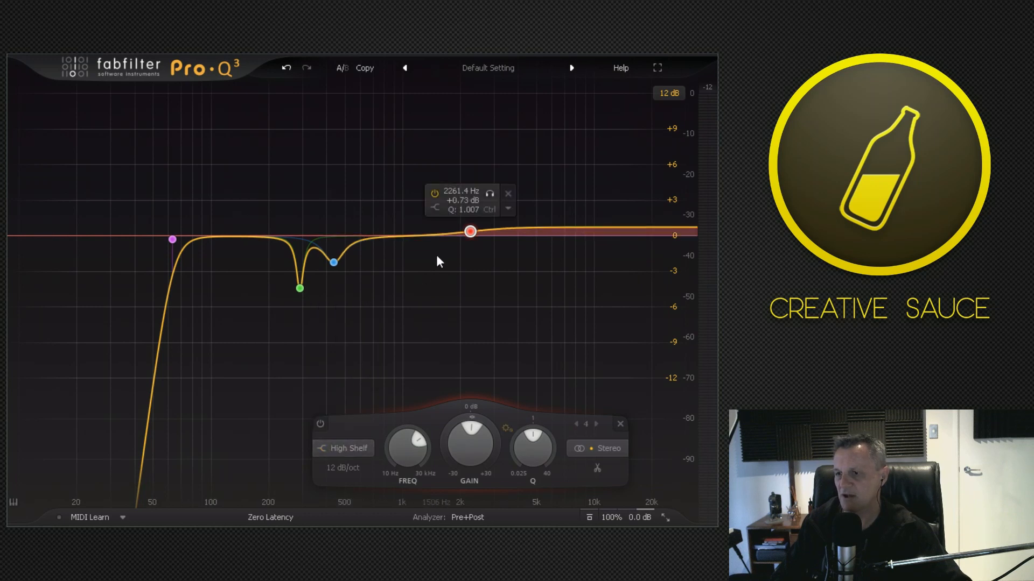
Move the high shelf to about 1970 Hz and raise its boost to about 3.5 dB during playback.
mouse_move(470, 230)
left_mouse_down()
mouse_move(465, 221)
mouse_move(461, 243)
left_mouse_up()
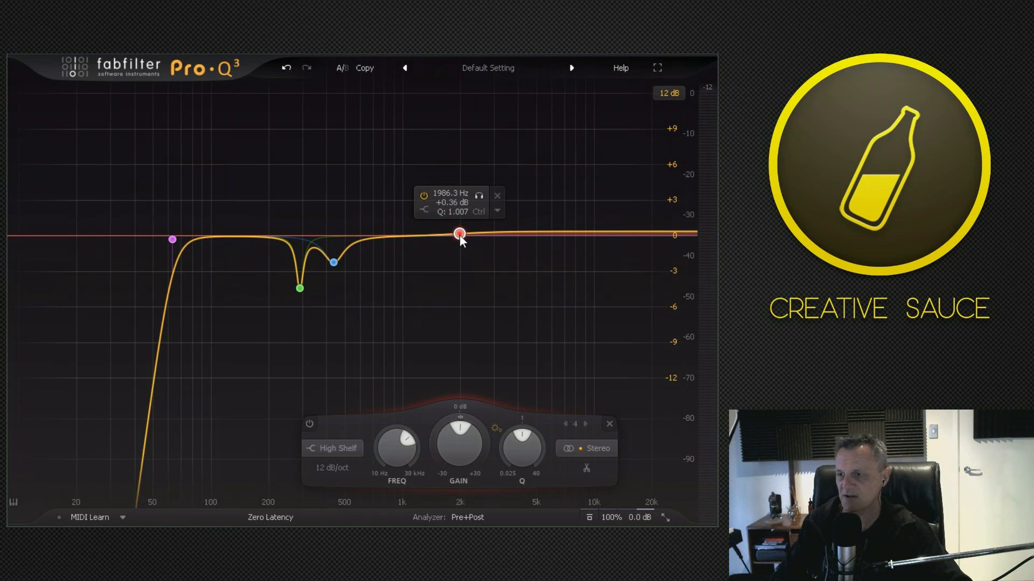
left_click_drag(460, 235, 459, 205)
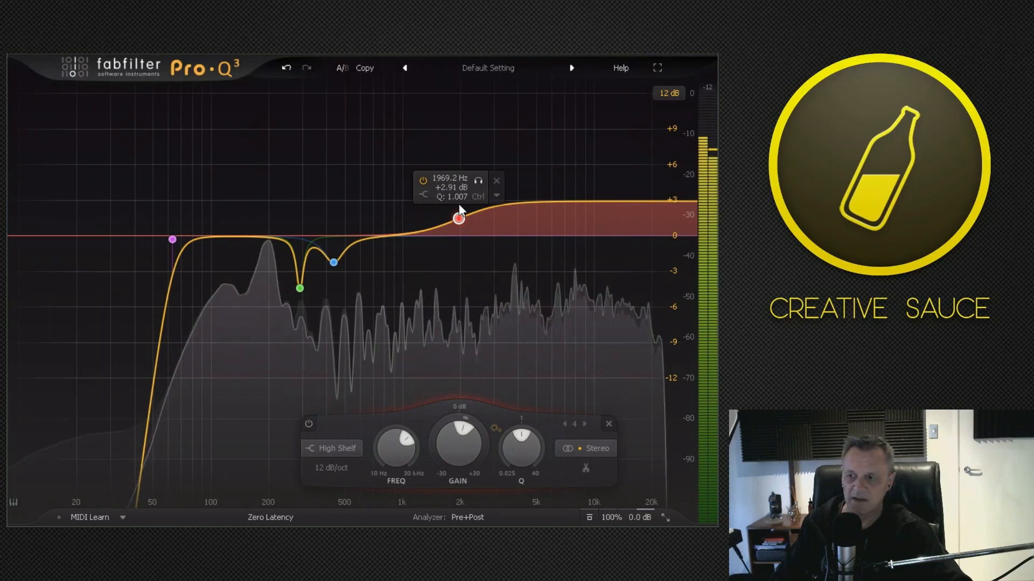
left_click_drag(463, 216, 462, 207)
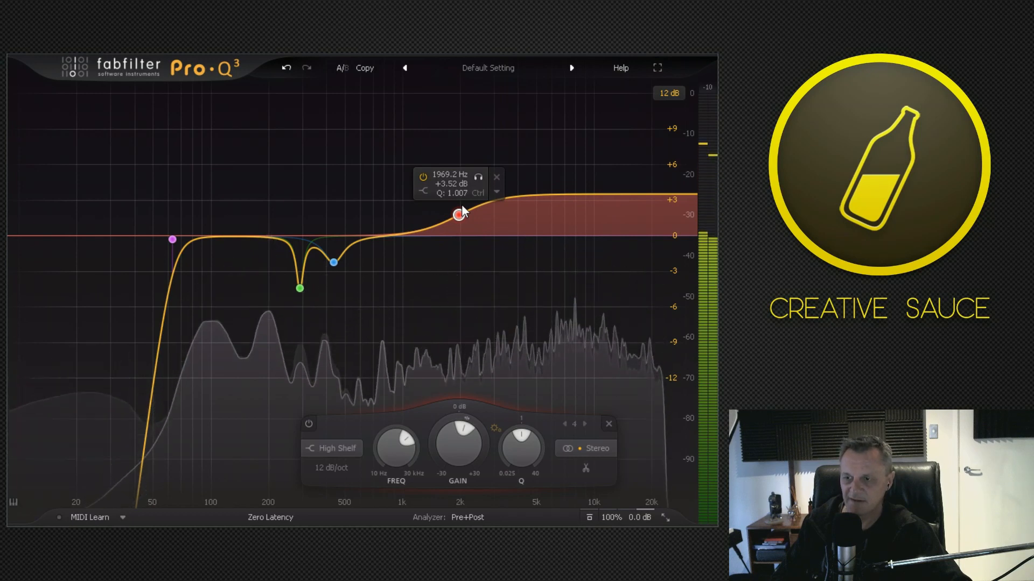
left_click_drag(462, 206, 462, 209)
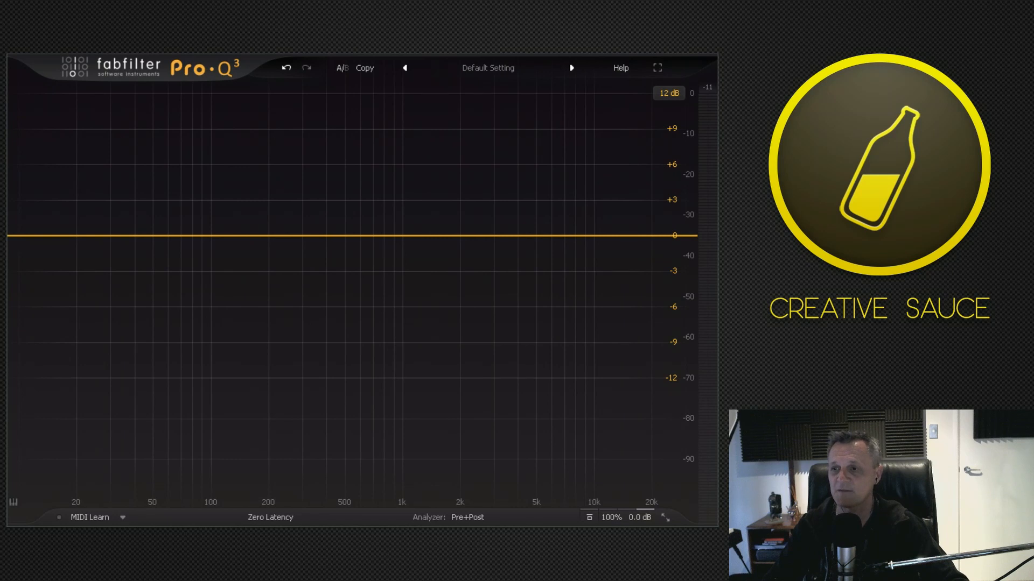
Overlay the Organ track's spectrum as the external spectrum in the guitar EQ's analyzer.
key("space")
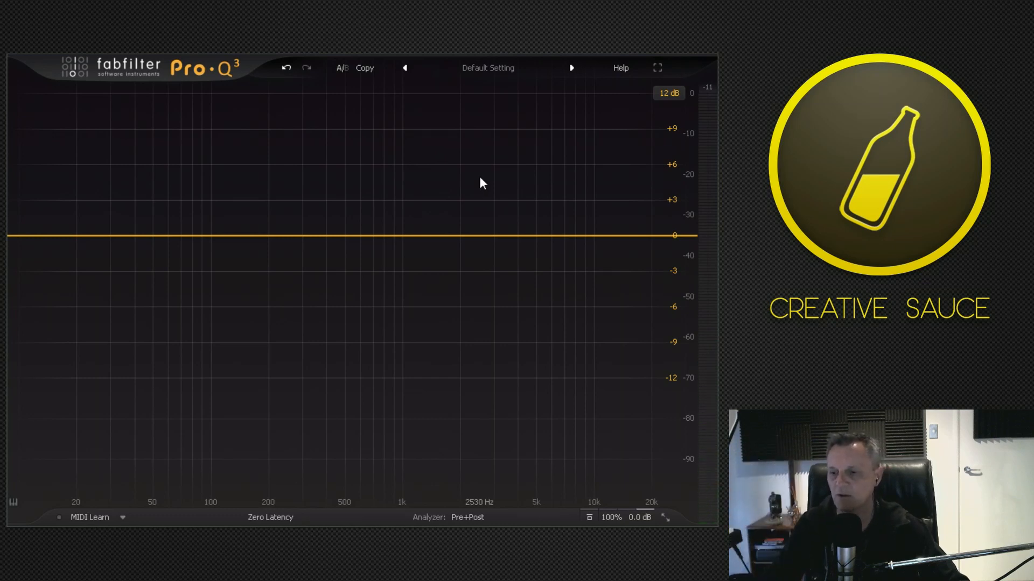
left_click(467, 519)
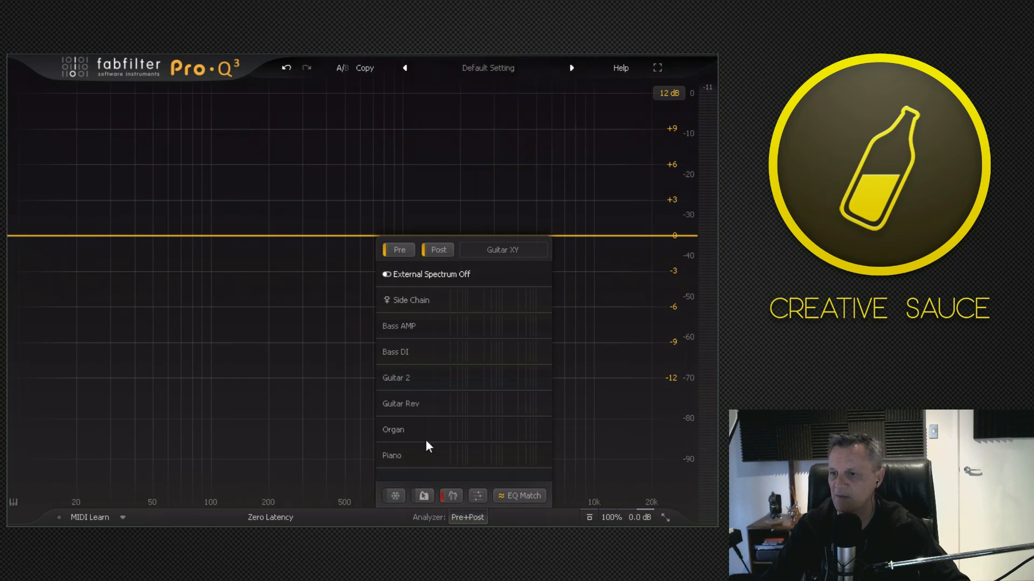
left_click(460, 429)
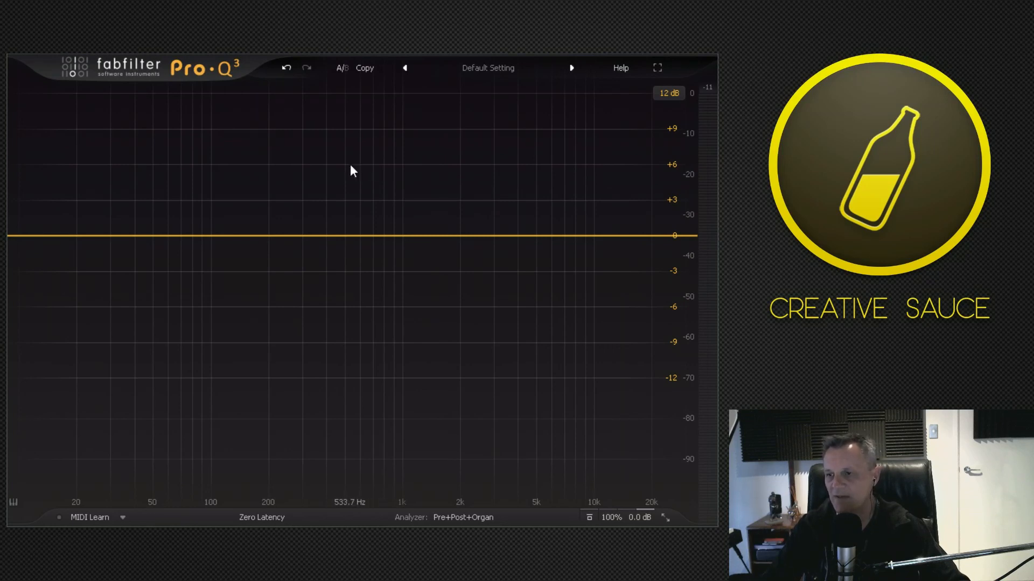
Play the guitar against the Organ spectrum and pull a new band down into a cut from about 822 Hz.
key("space")
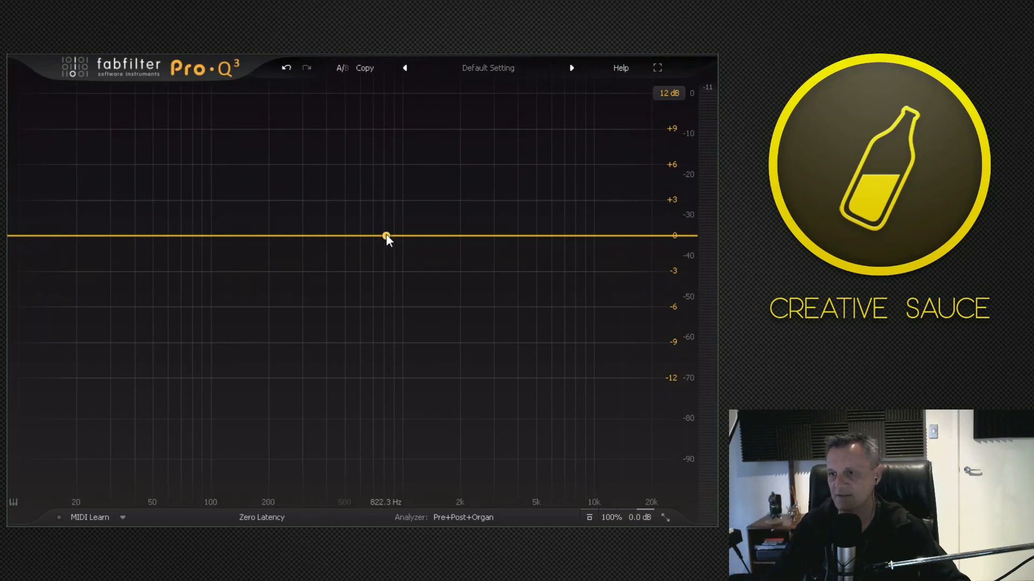
key("space")
left_click_drag(386, 236, 397, 280)
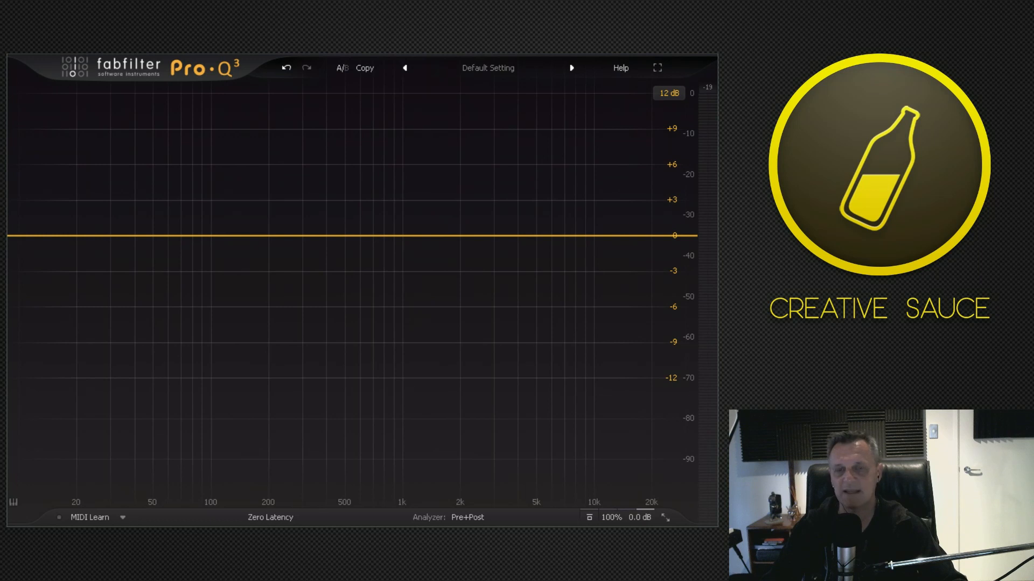
Play the track briefly to view its spectrum, and add a Low Cut band at about 318 Hz.
key("space")
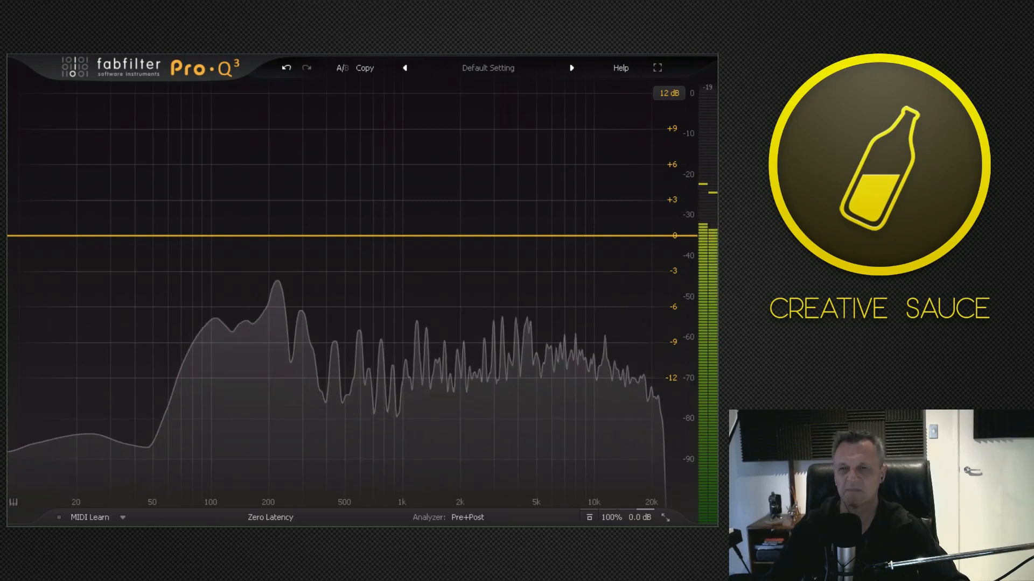
key("space")
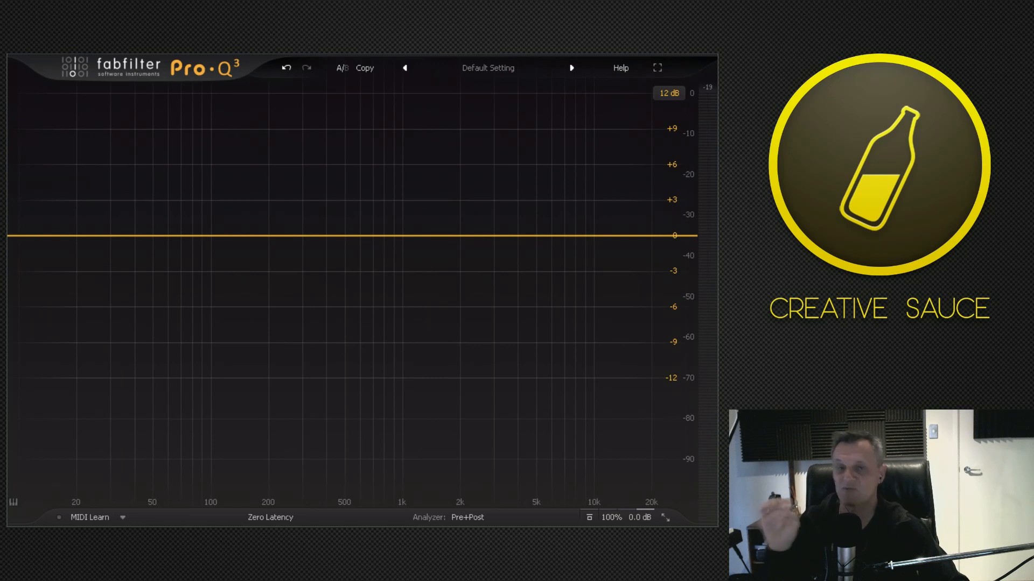
left_click_drag(289, 235, 307, 237)
left_click(198, 446)
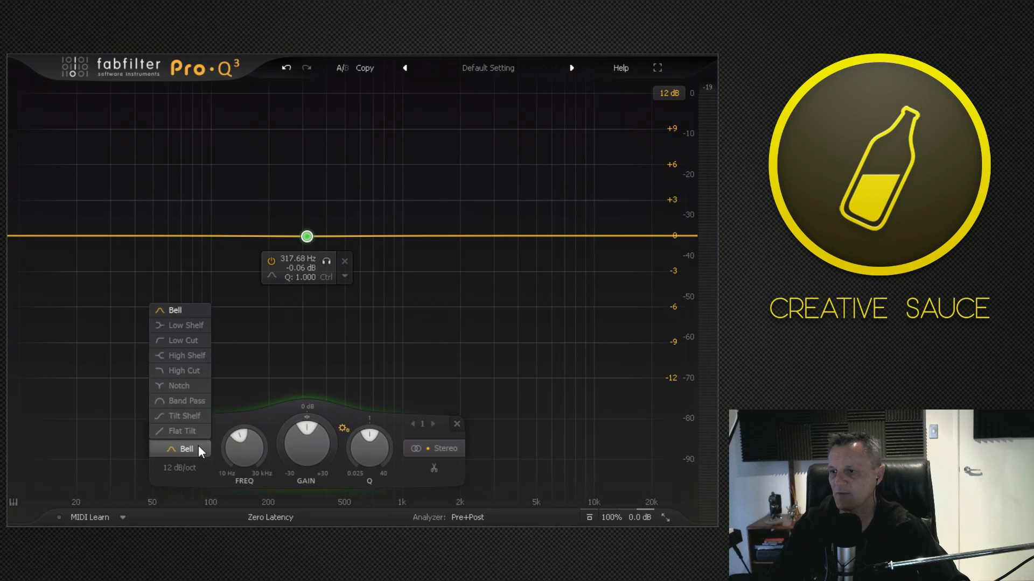
left_click(181, 341)
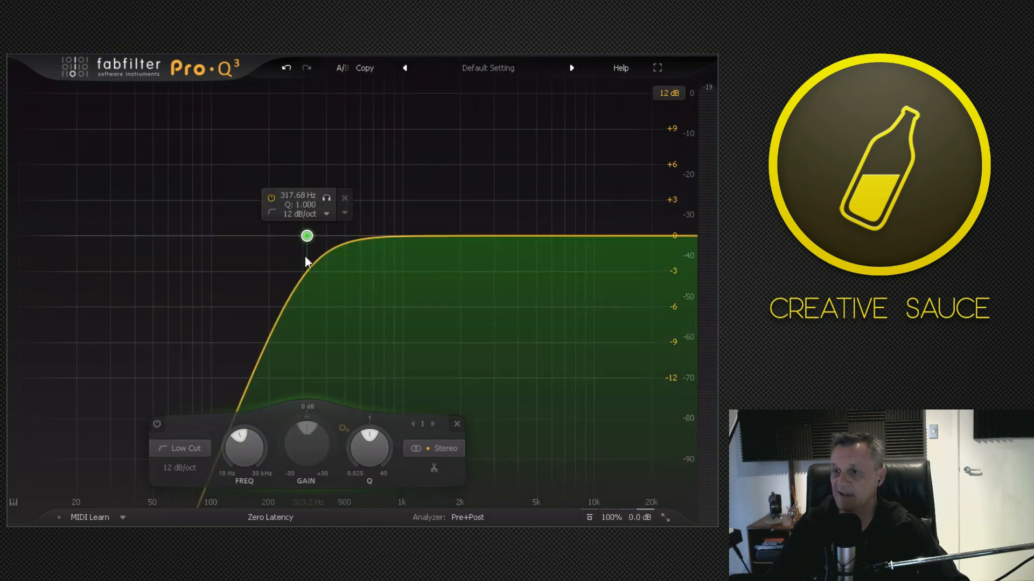
Sweep the low cut's cutoff down to about 39 Hz and up to about 830 Hz during playback.
left_click_drag(308, 238, 132, 241)
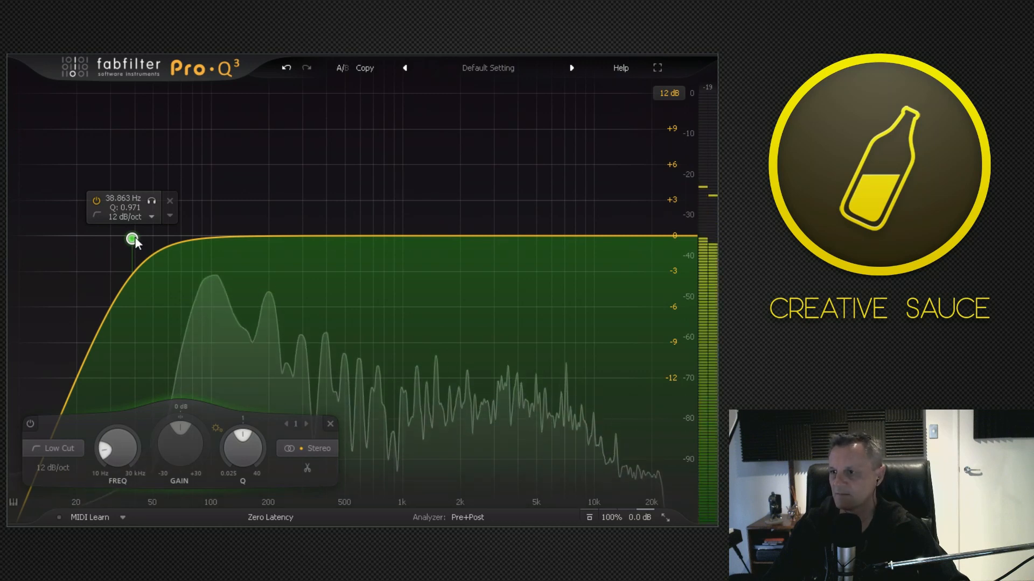
left_click_drag(138, 237, 394, 235)
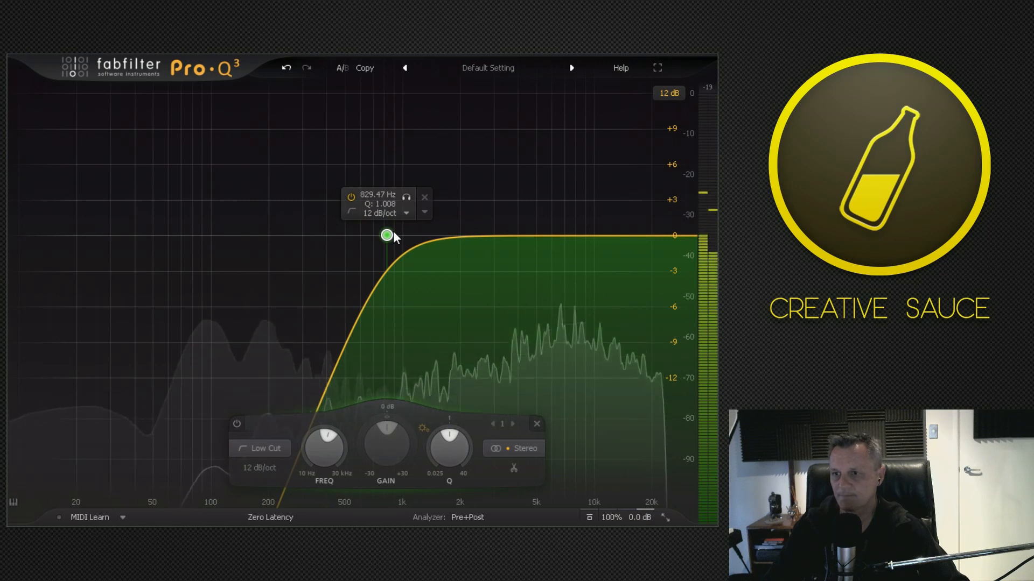